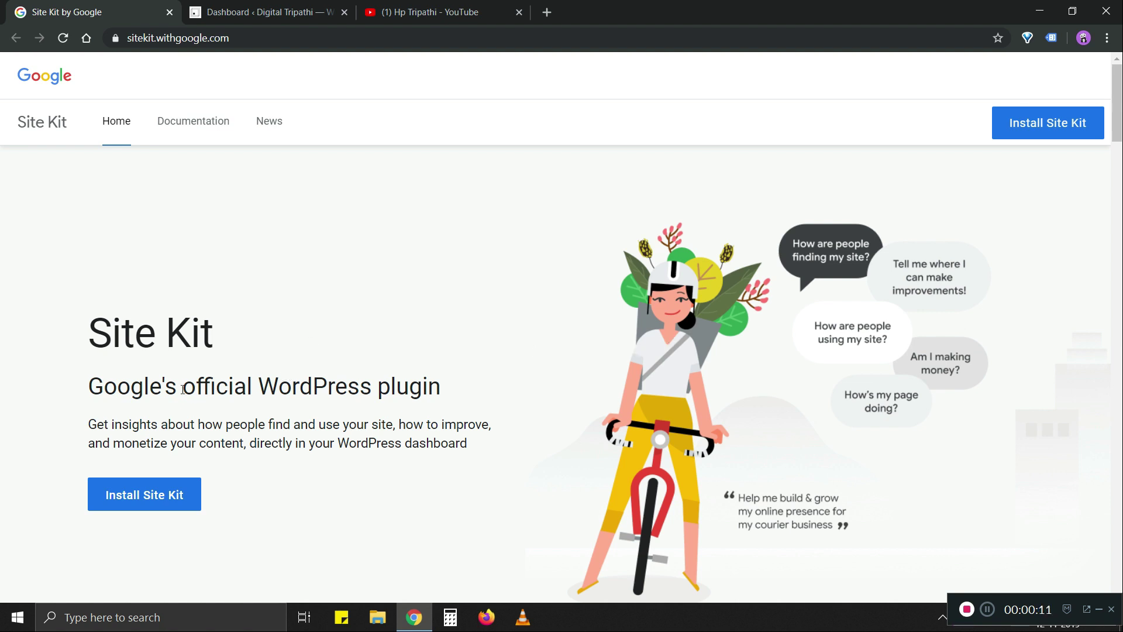
- Leave the Site Kit homepage for the Digital Tripathi WordPress Dashboard
drag(177, 386, 409, 389)
click(441, 388)
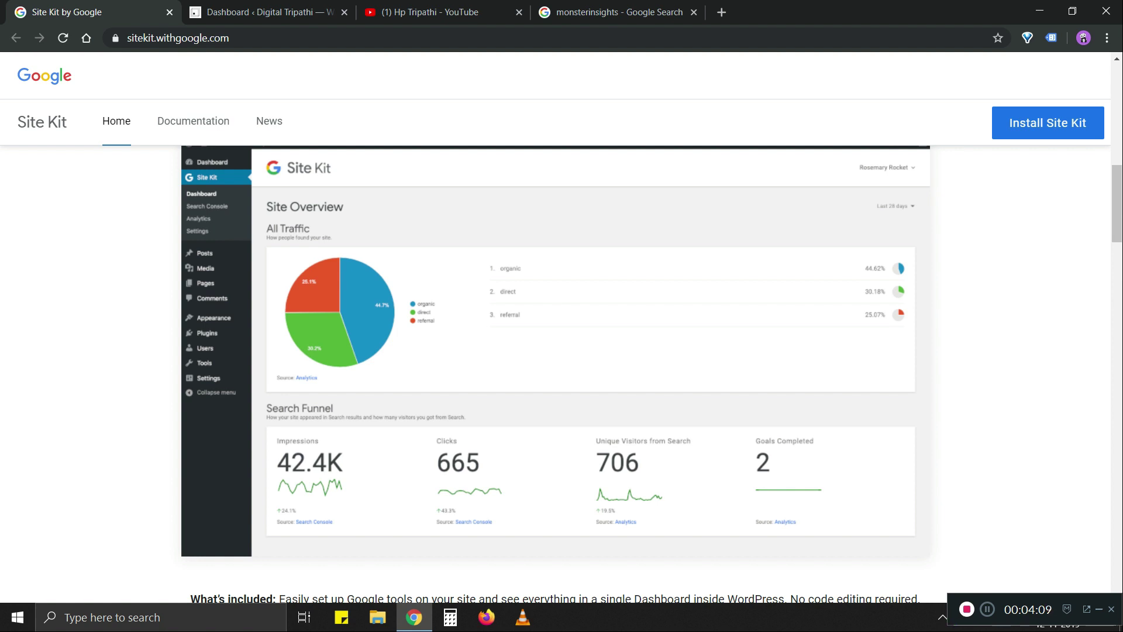
click(329, 12)
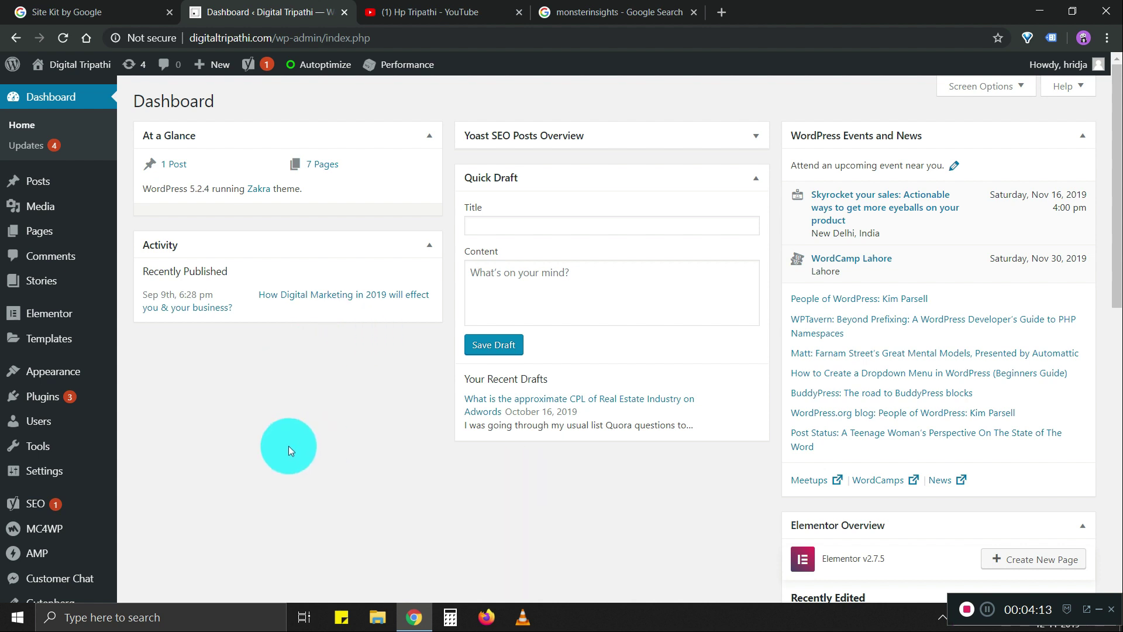
- Search the plugin directory for 'site ki' and install Site Kit by Google
click(64, 400)
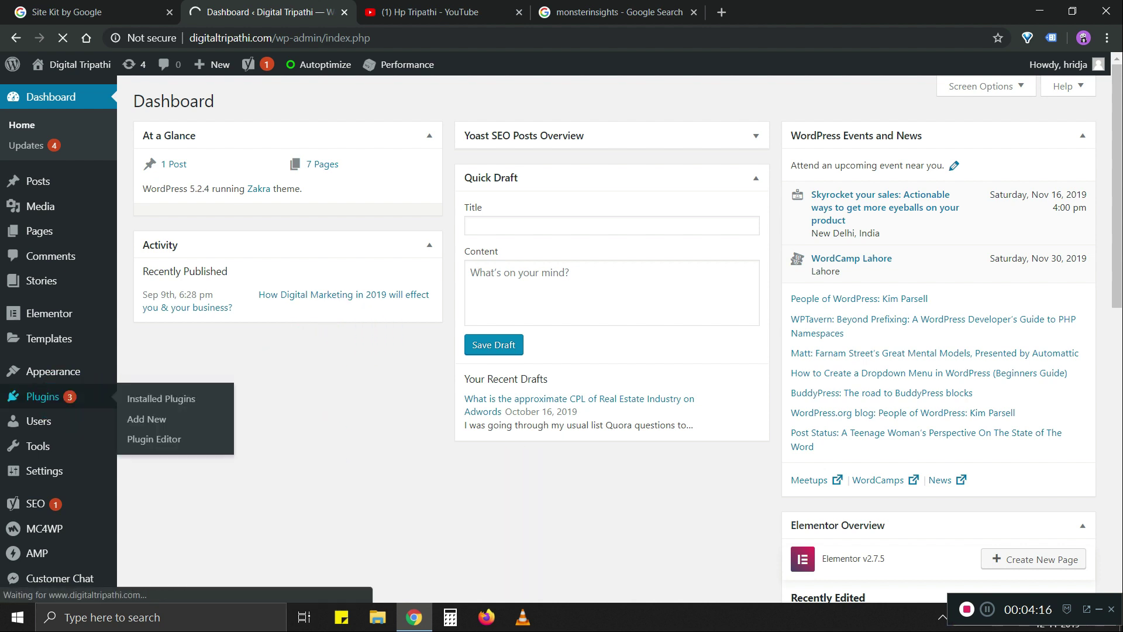
click(225, 103)
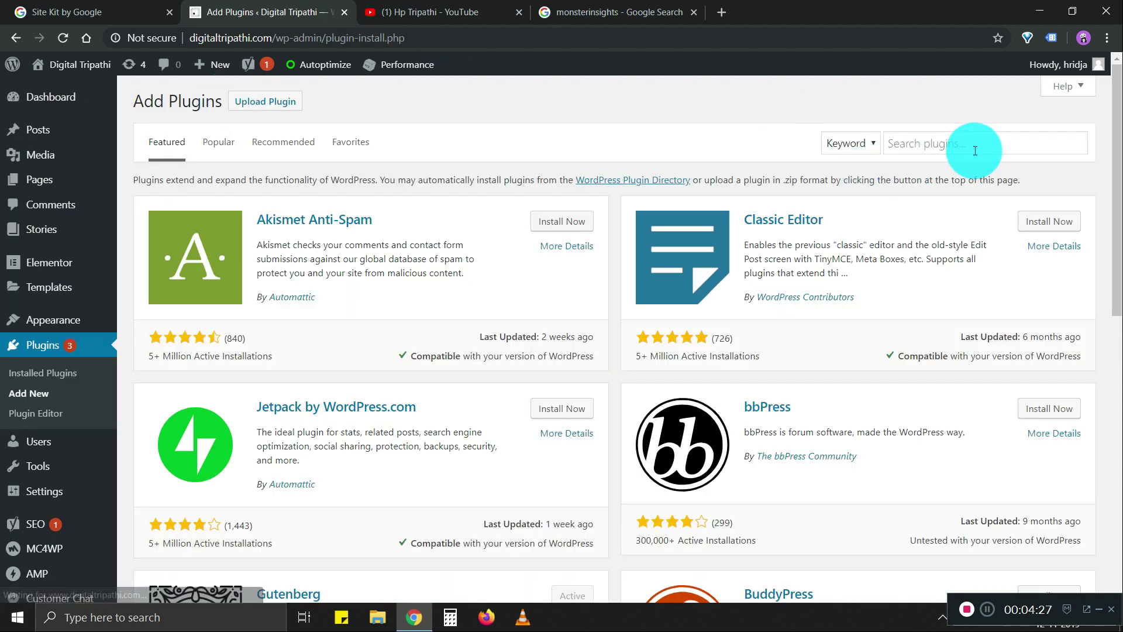
click(975, 151)
text(site kit)
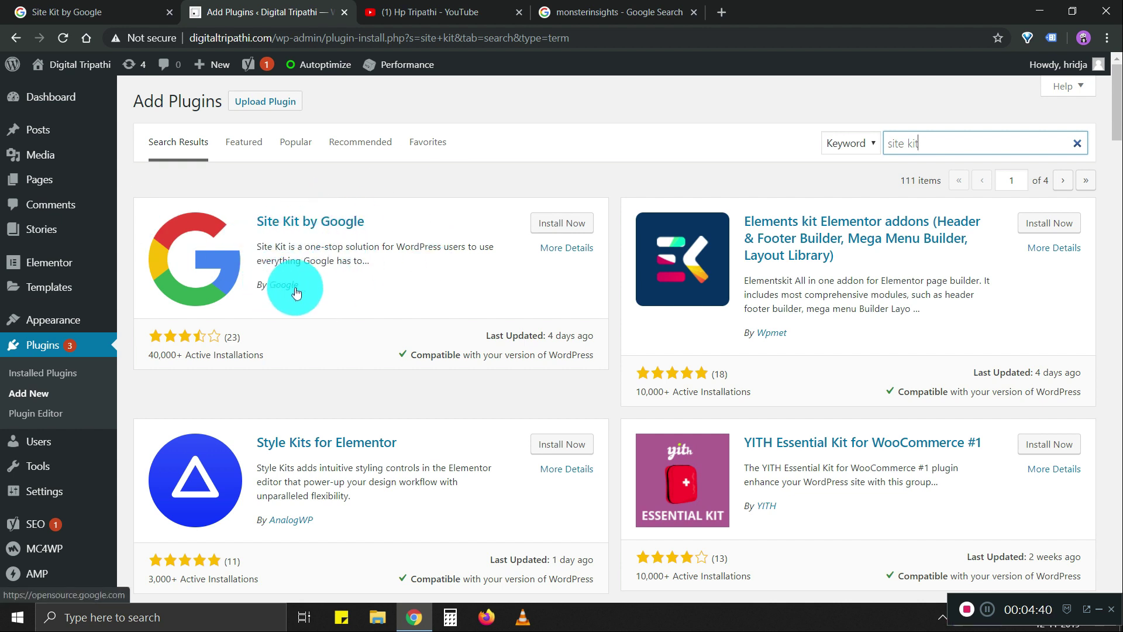
click(557, 226)
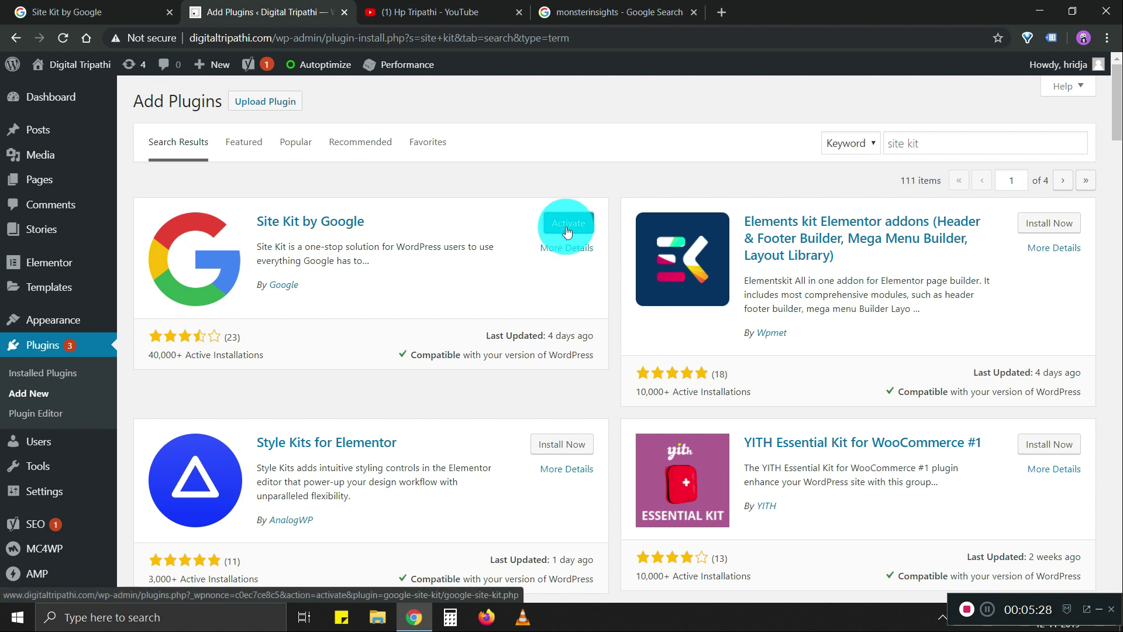
- Activate Site Kit, then start setup from the Site Kit Dashboard page
click(566, 229)
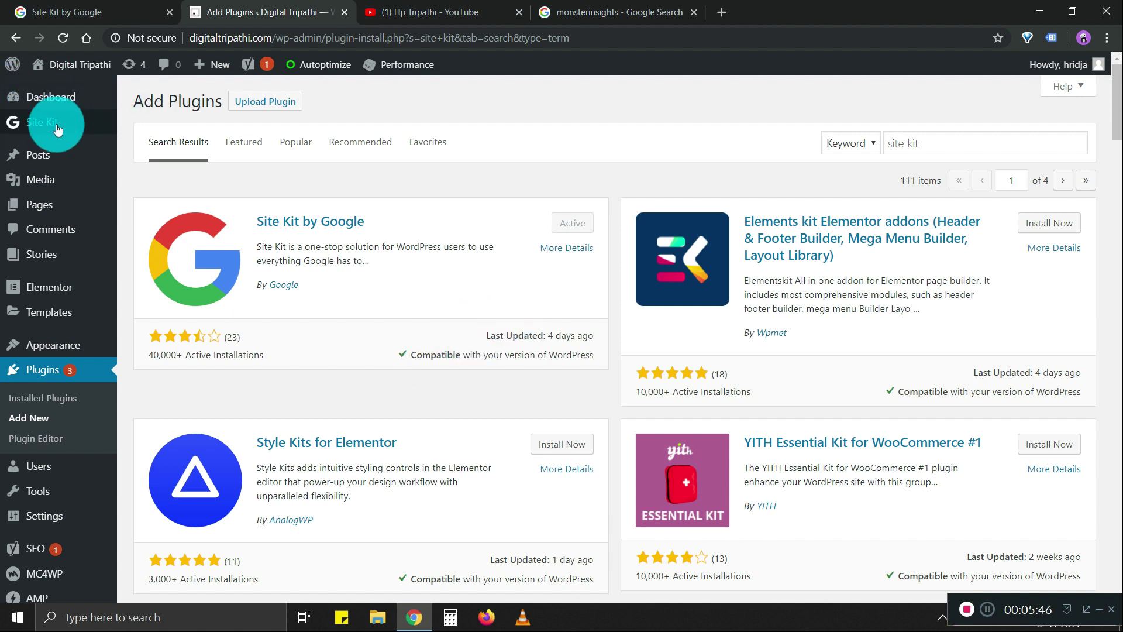
mouse_move(47, 133)
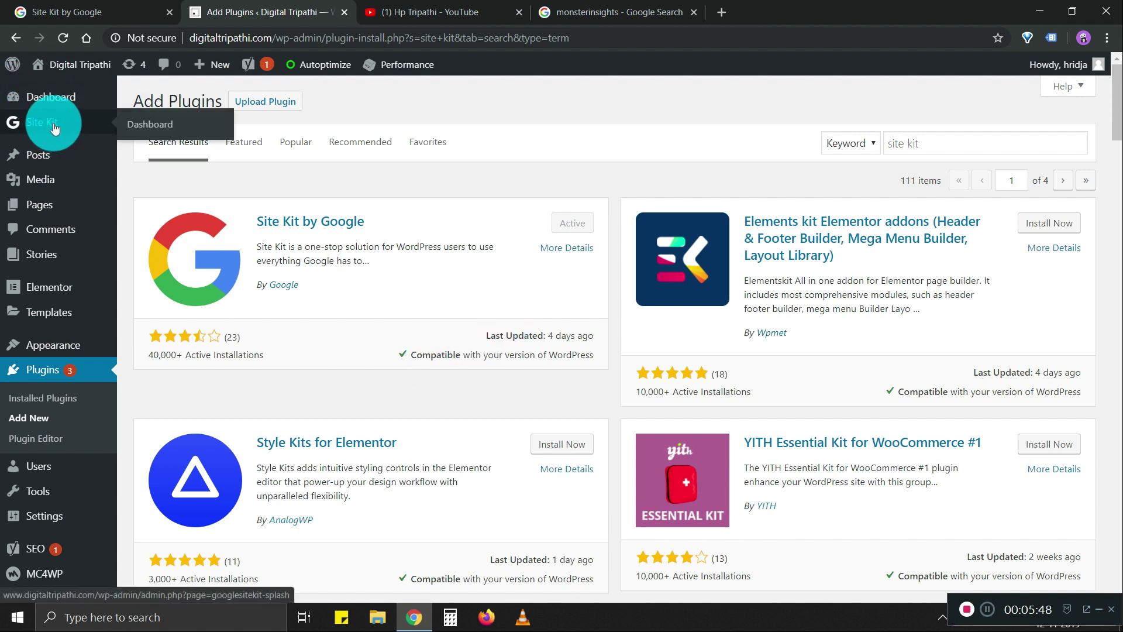
click(69, 127)
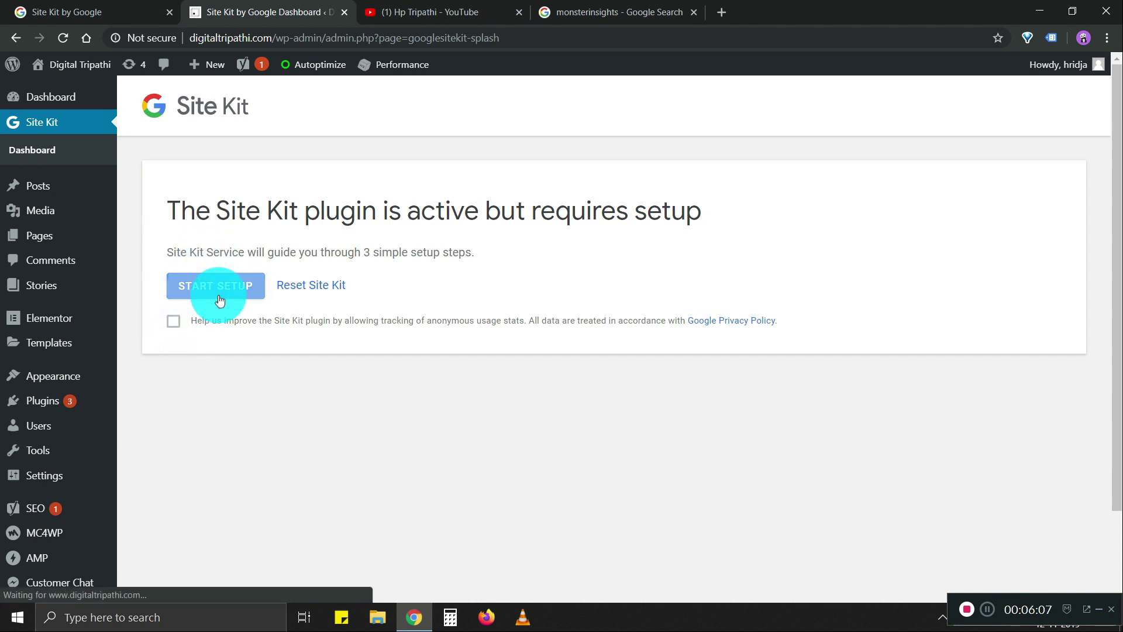
click(219, 300)
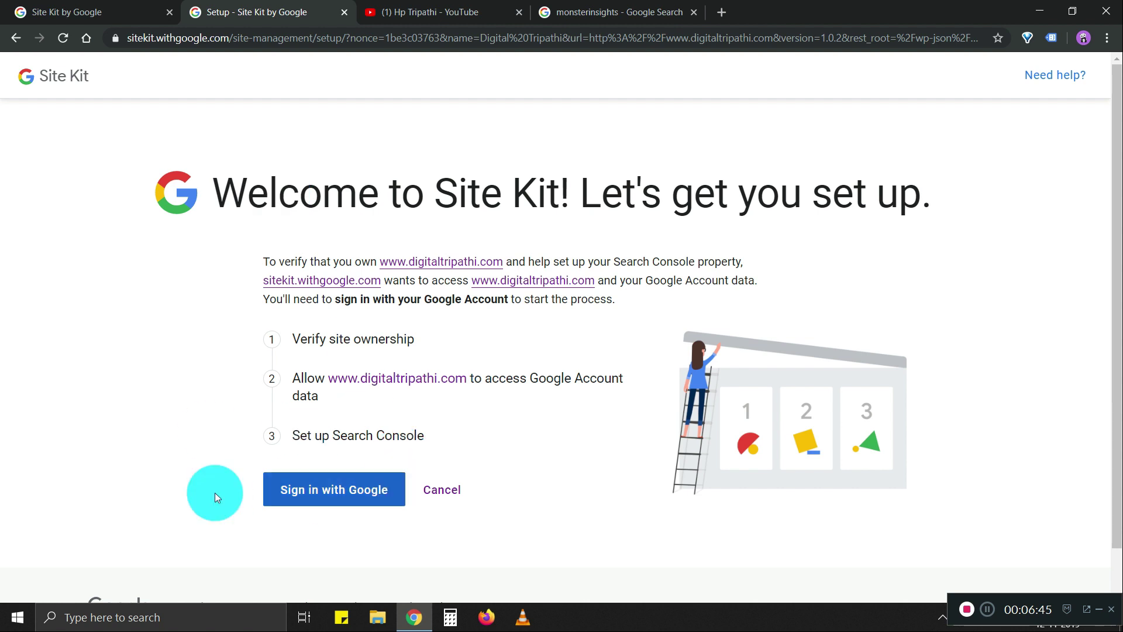
- Choose Sign in with Google on the Welcome to Site Kit page
click(331, 490)
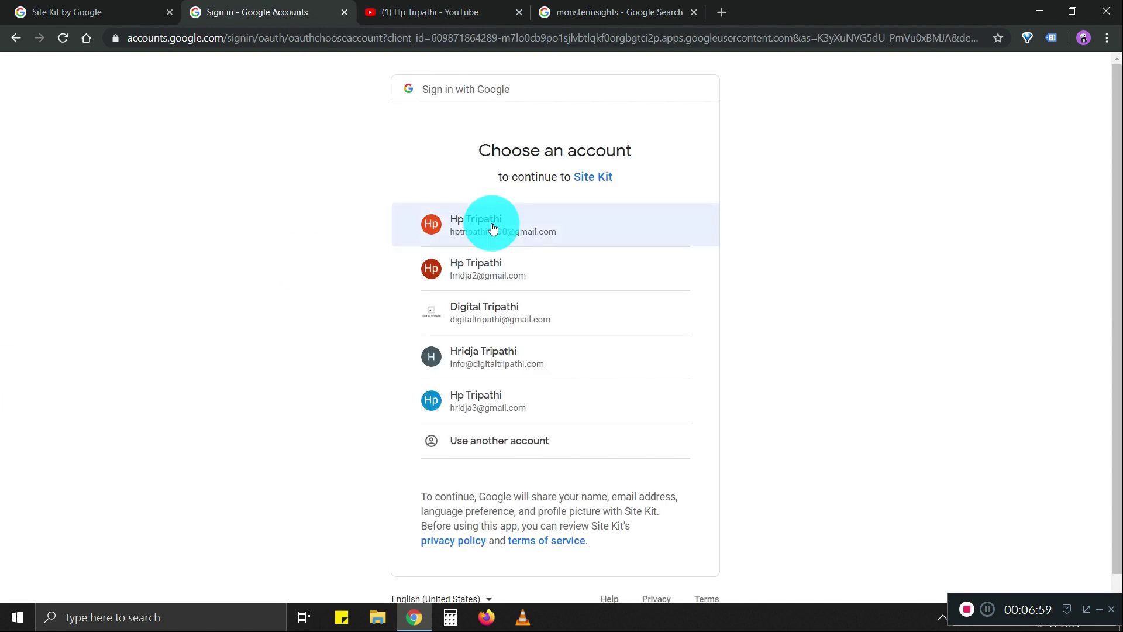
- Pick the first Google account, allow Search Console and site-list access, and confirm the choices
click(491, 229)
click(510, 304)
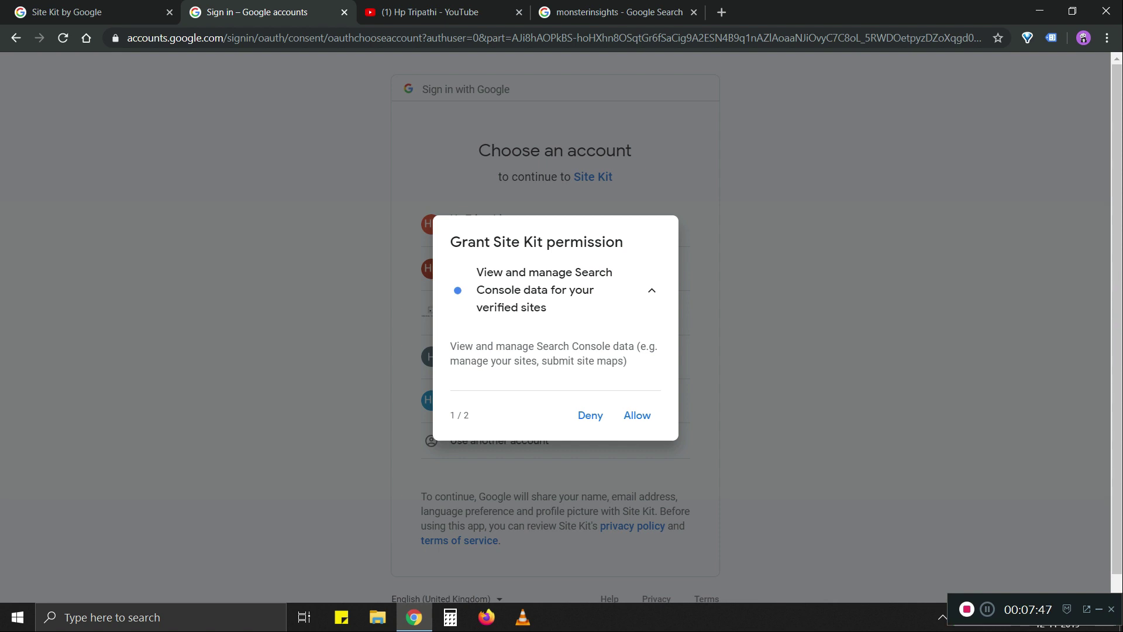
click(640, 416)
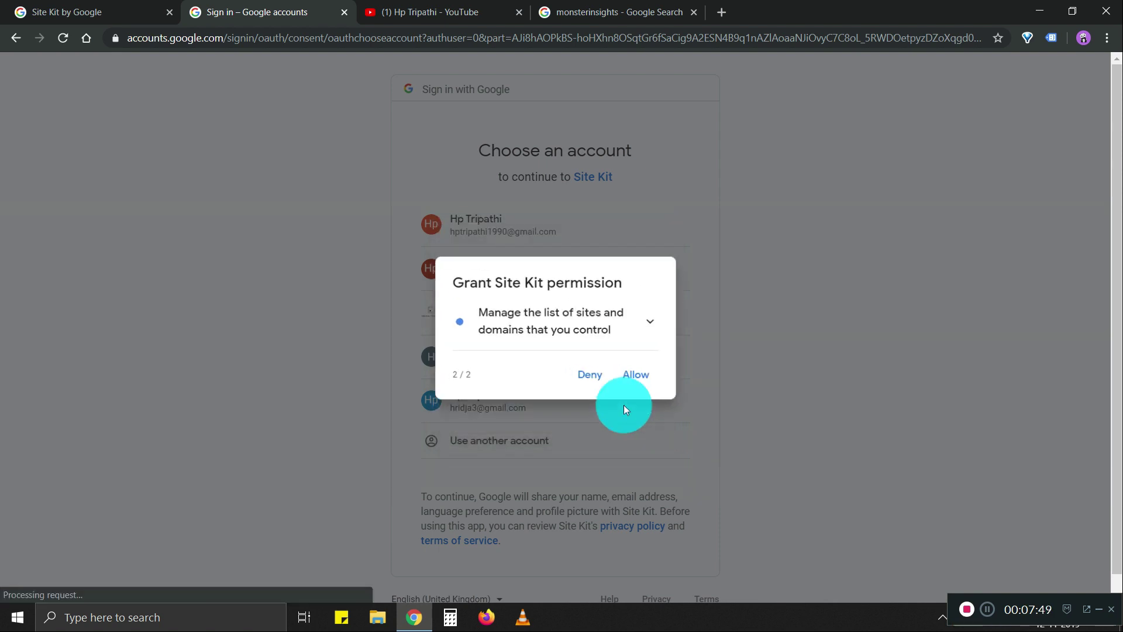
click(656, 324)
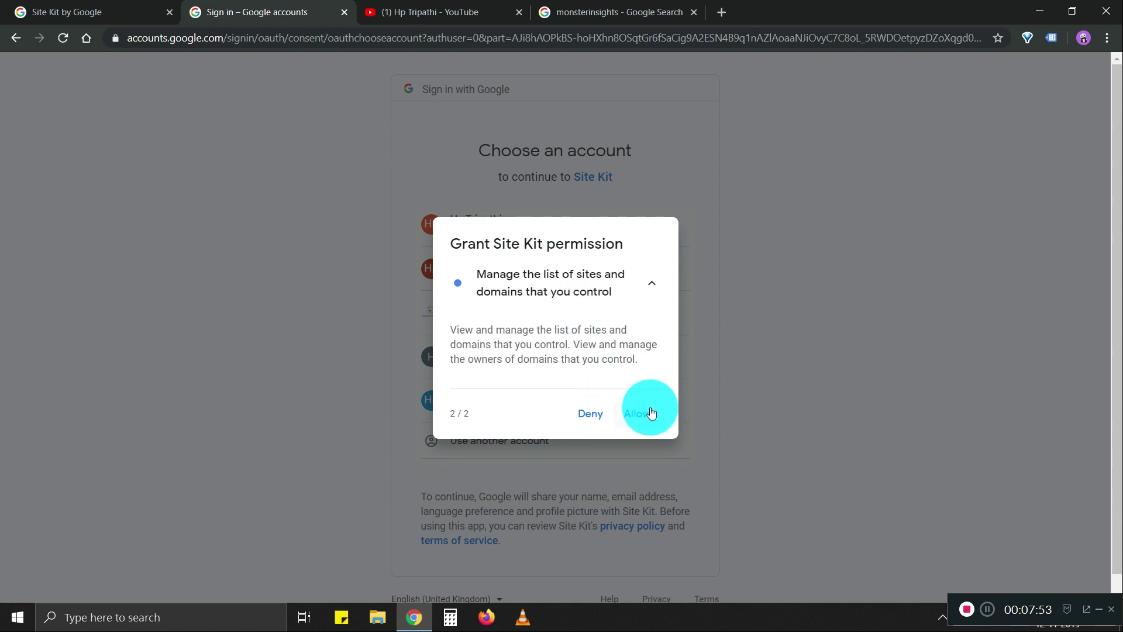
click(650, 409)
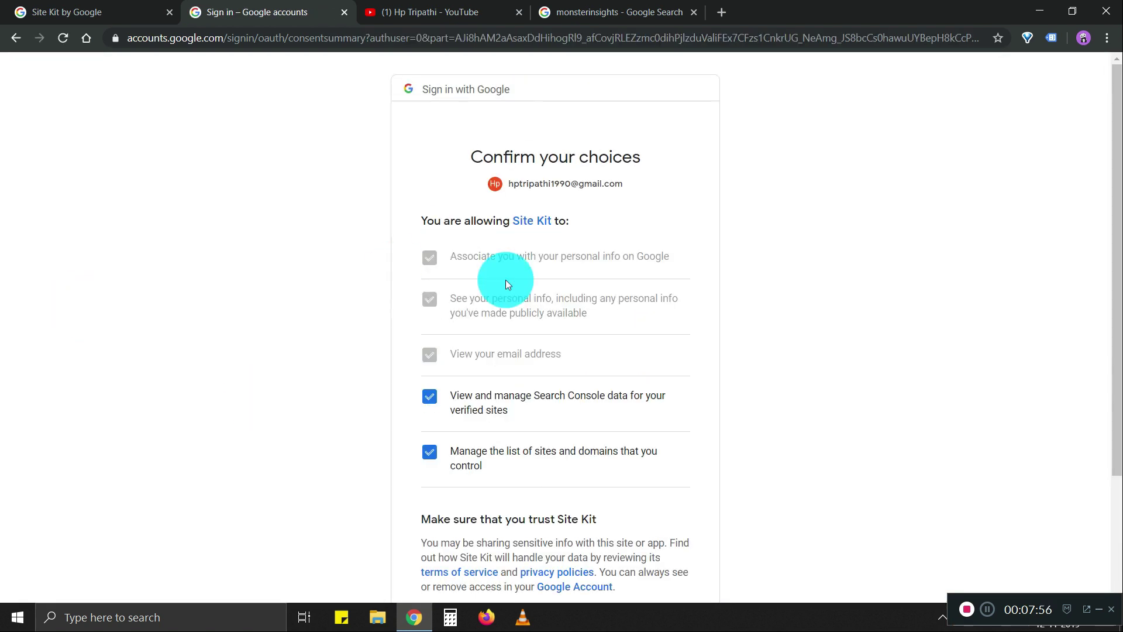
scroll(364, 358, down, 3)
scroll(485, 287, up, 1)
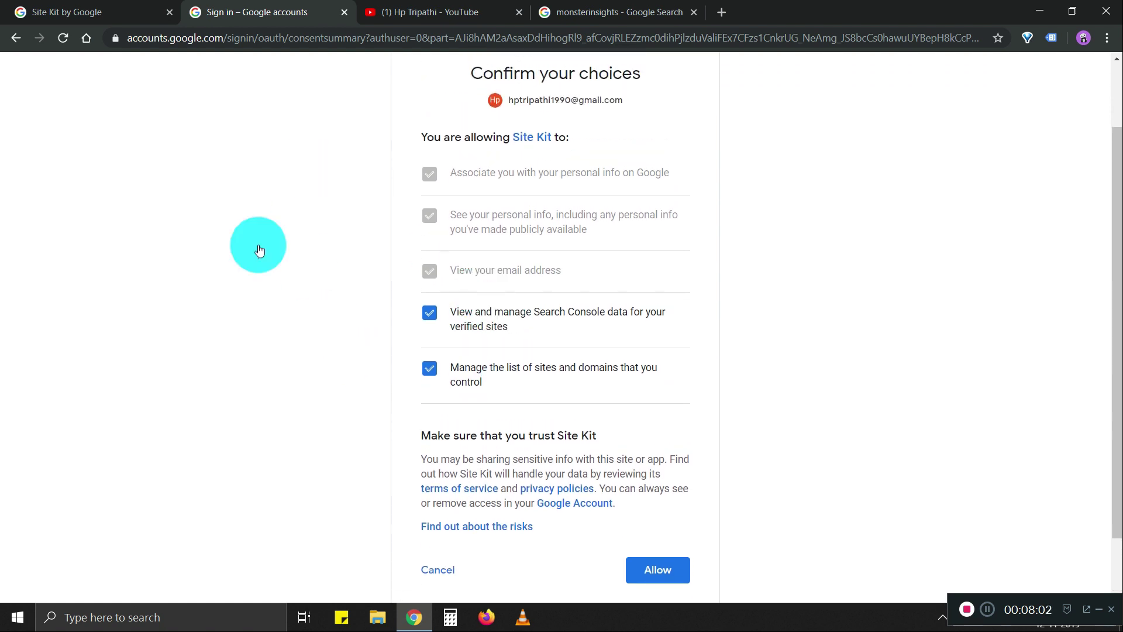
scroll(456, 380, down, 2)
click(644, 503)
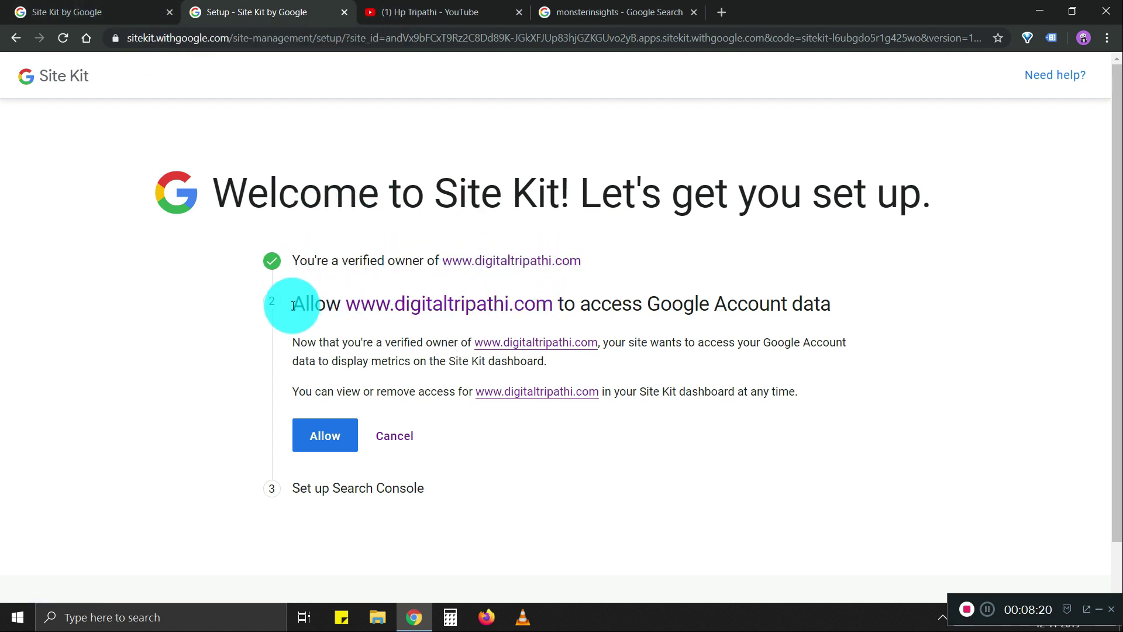
- Allow the site to access Google Account data under step 2
drag(605, 301, 766, 298)
click(819, 300)
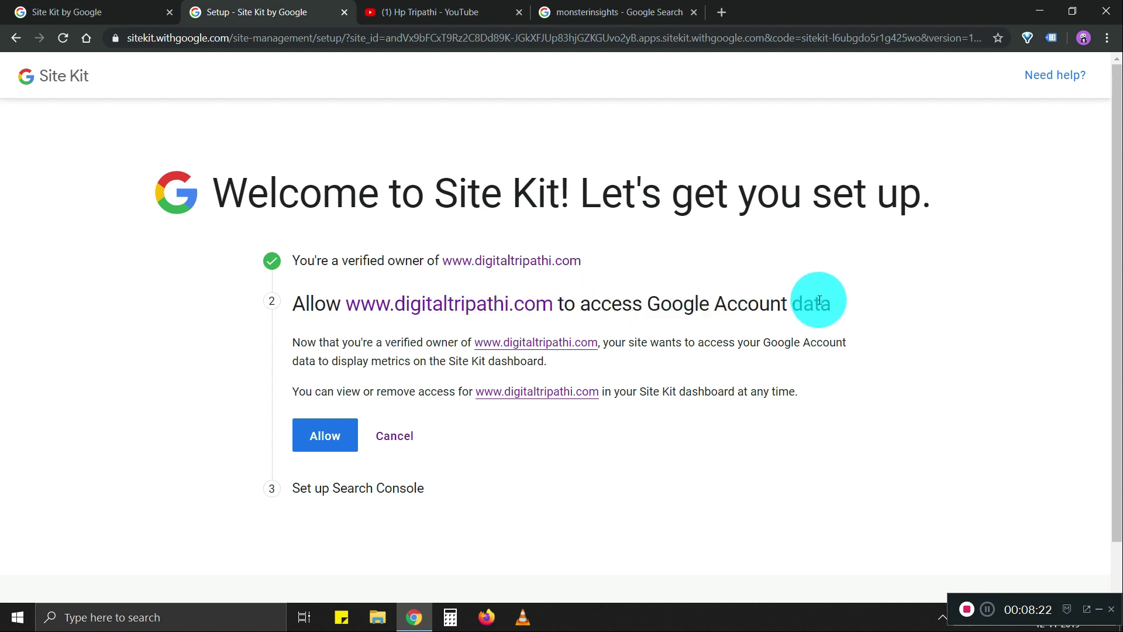
scroll(819, 300, down, 1)
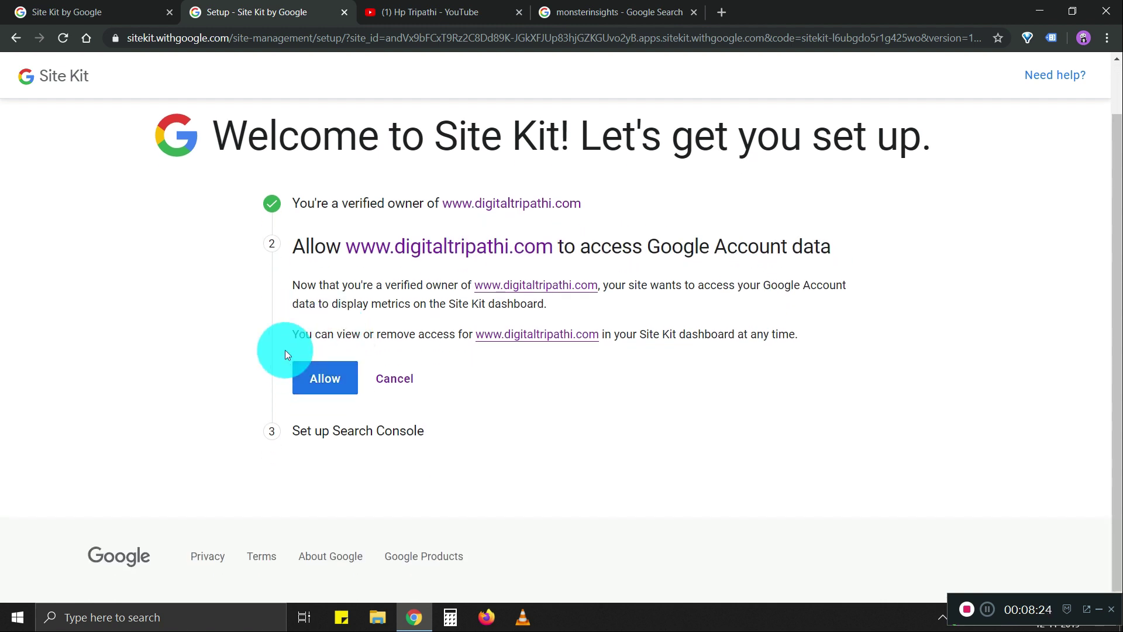
mouse_move(289, 293)
mouse_down()
mouse_move(547, 317)
mouse_move(559, 302)
mouse_move(290, 283)
mouse_up()
click(559, 301)
click(293, 277)
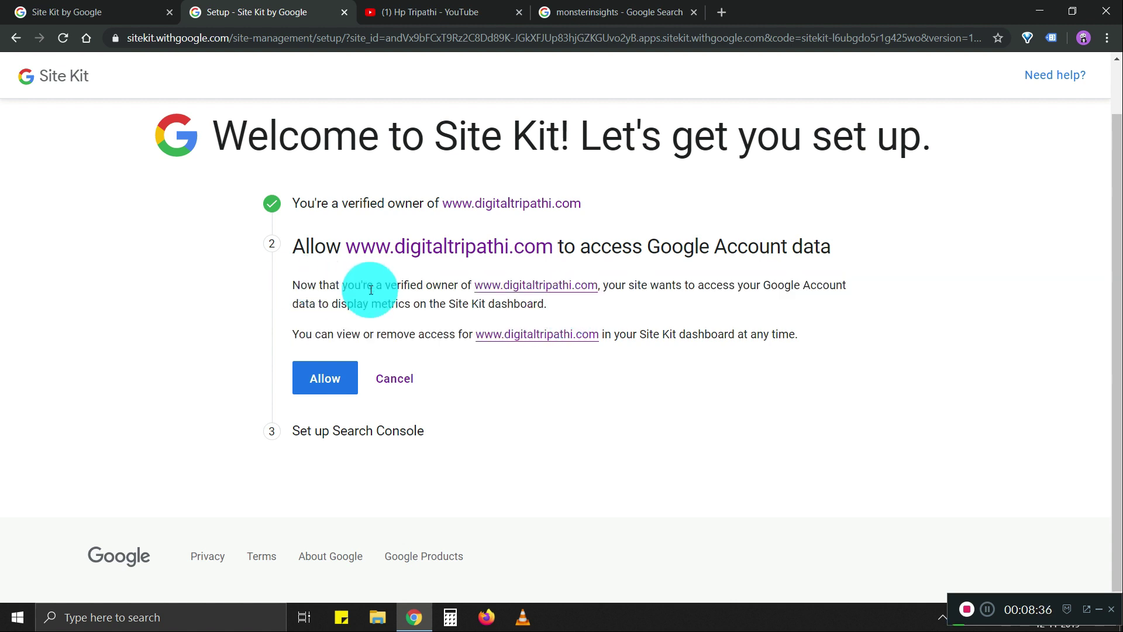
click(325, 378)
click(327, 388)
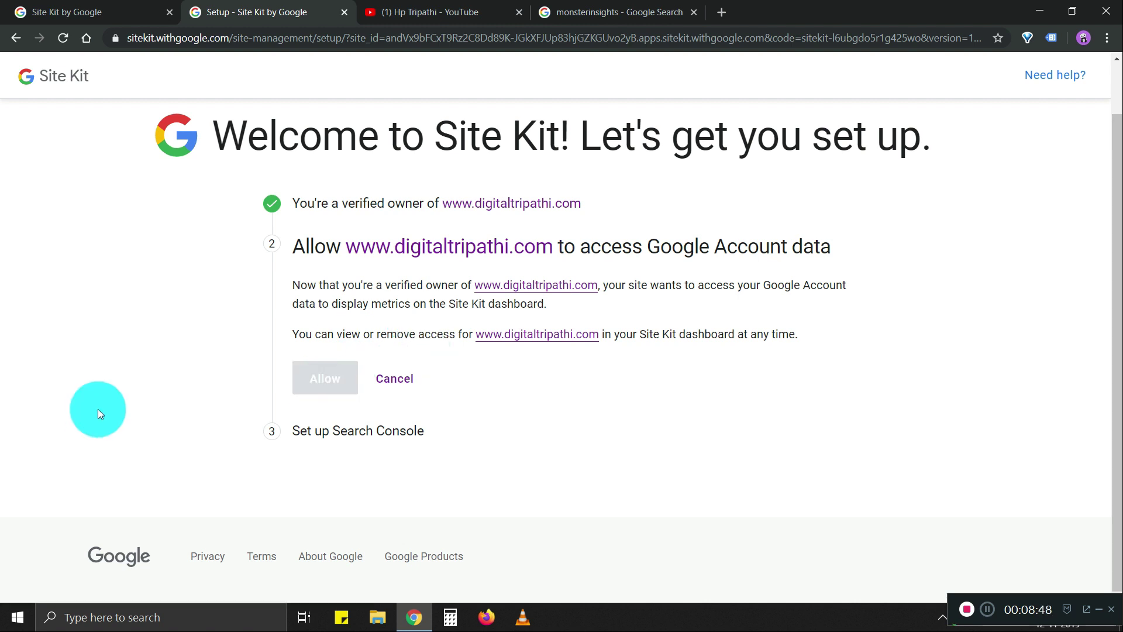
- Go to the Site Kit dashboard from the Congratulations screen
scroll(193, 350, down, 1)
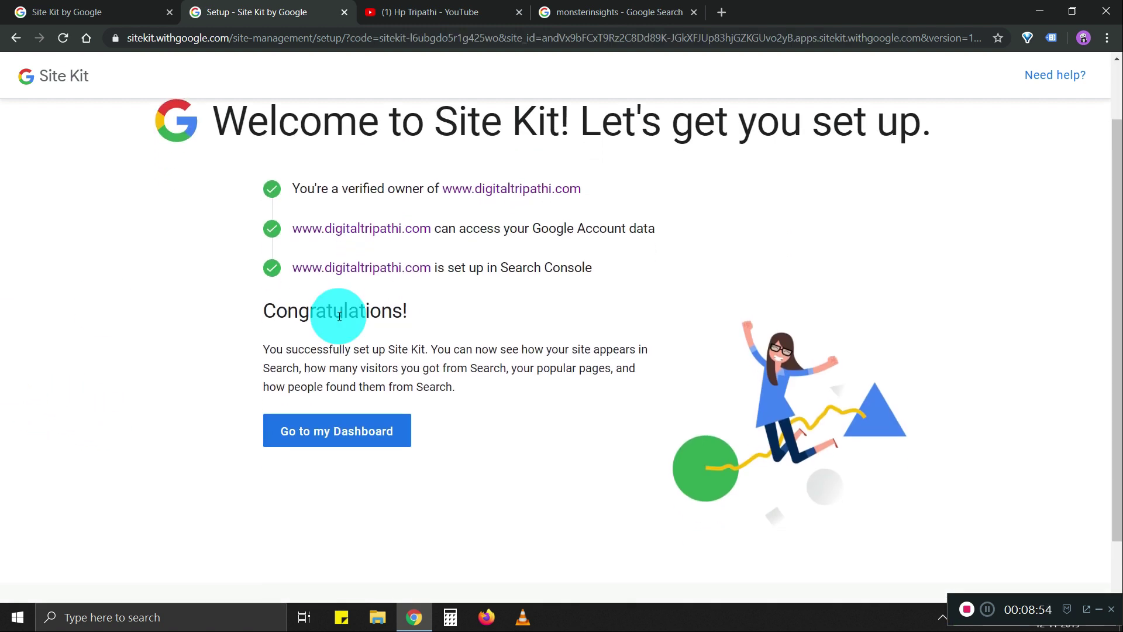
drag(258, 304, 439, 376)
click(403, 404)
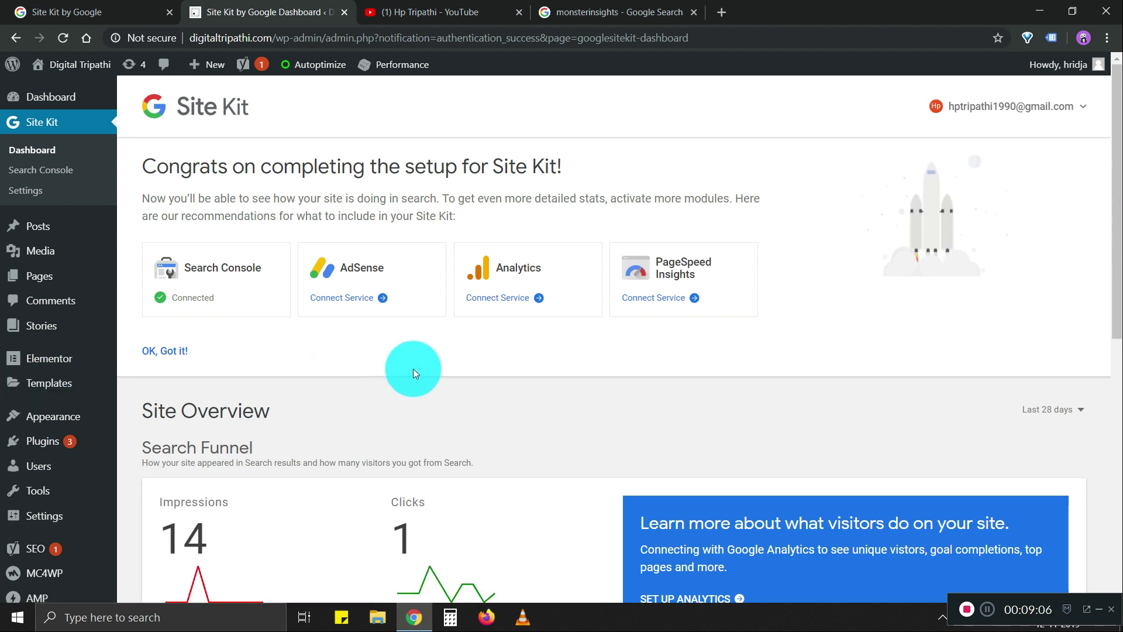
- Review the dashboard's Site Overview and Popularity, with 'about upi' as the top query
scroll(412, 368, down, 4)
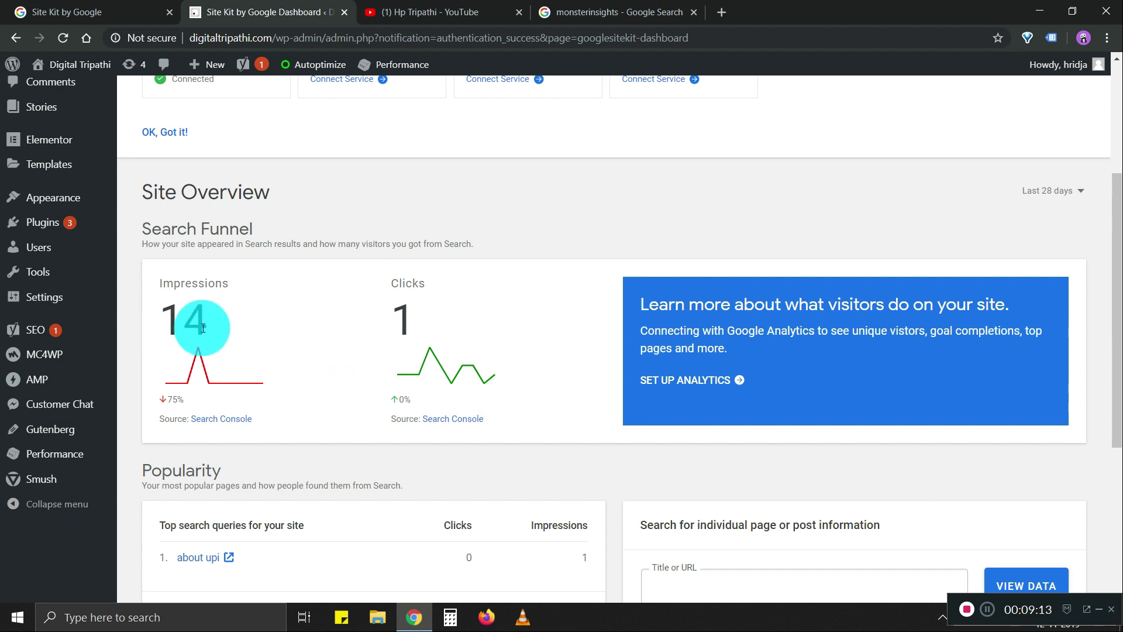
scroll(203, 328, down, 2)
scroll(286, 321, up, 1)
scroll(279, 315, up, 1)
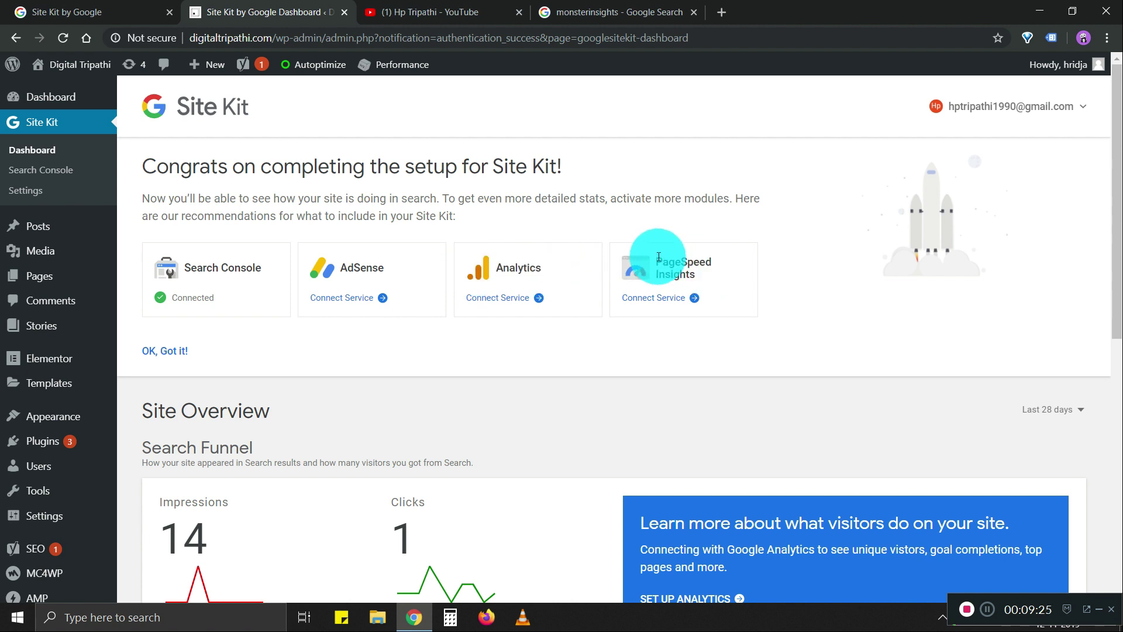
mouse_move(659, 257)
mouse_down()
mouse_move(766, 294)
mouse_move(701, 264)
mouse_move(659, 259)
mouse_up()
click(738, 278)
click(670, 262)
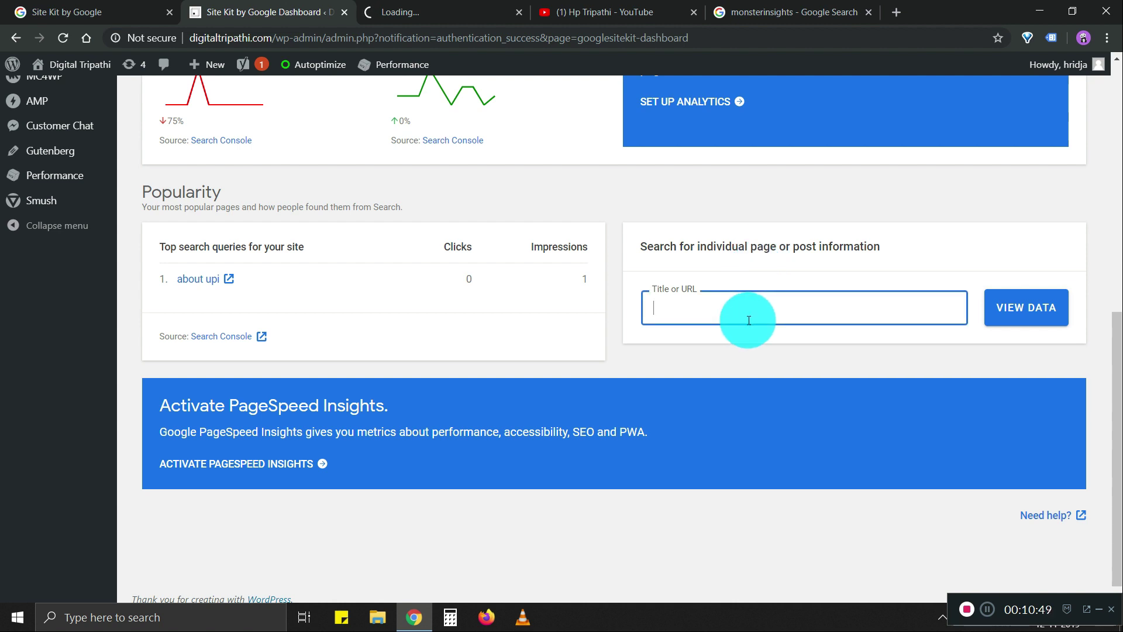
- Look up the Home page's detailed search stats: 9 impressions and 1 click
text(http://www.digitaltripathi.com/)
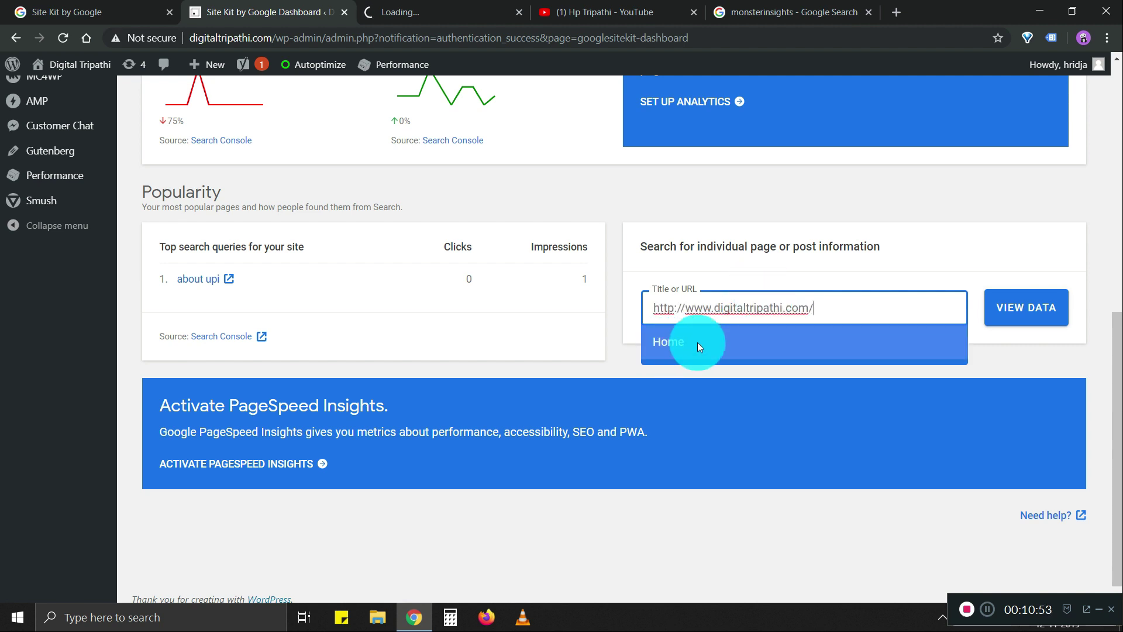
click(690, 340)
click(1016, 313)
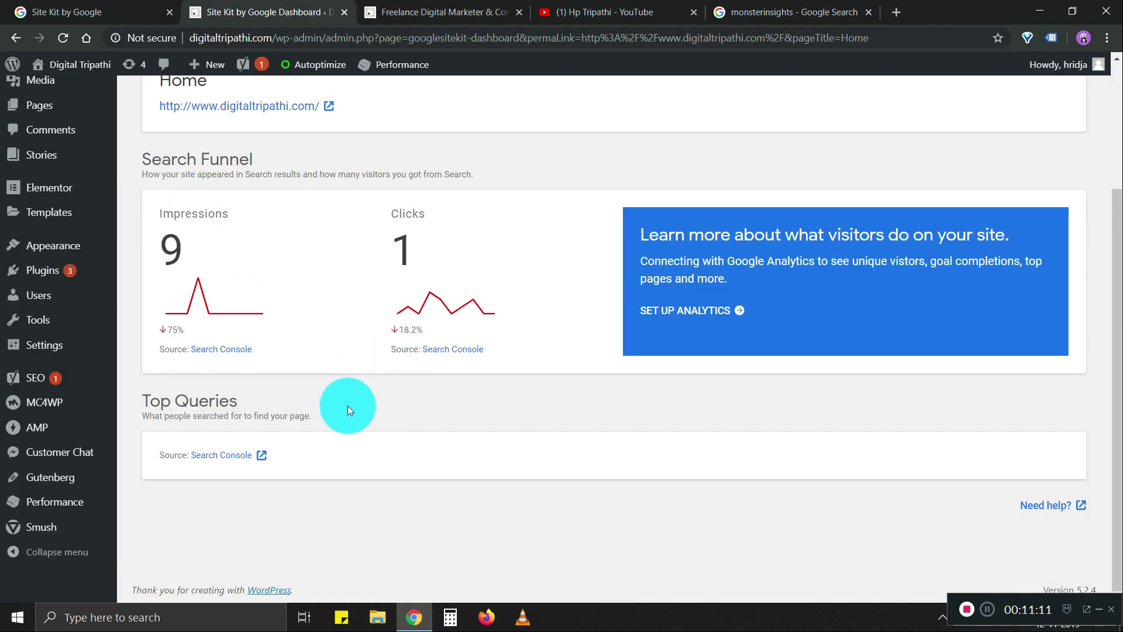
- Return to the Site Kit dashboard overview
scroll(348, 405, up, 3)
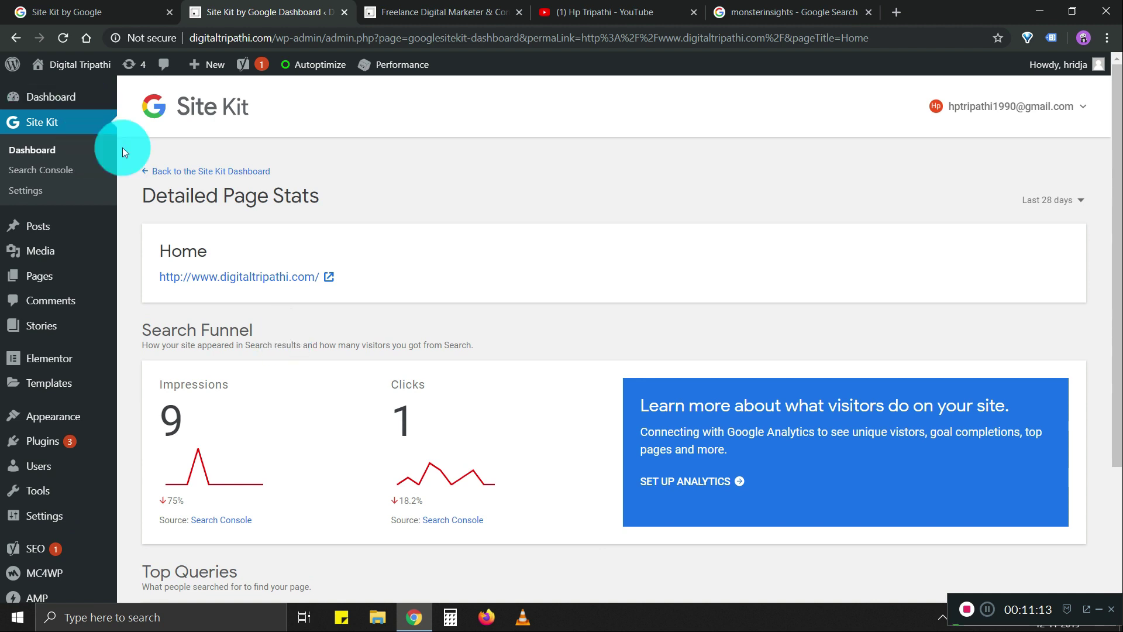
click(156, 171)
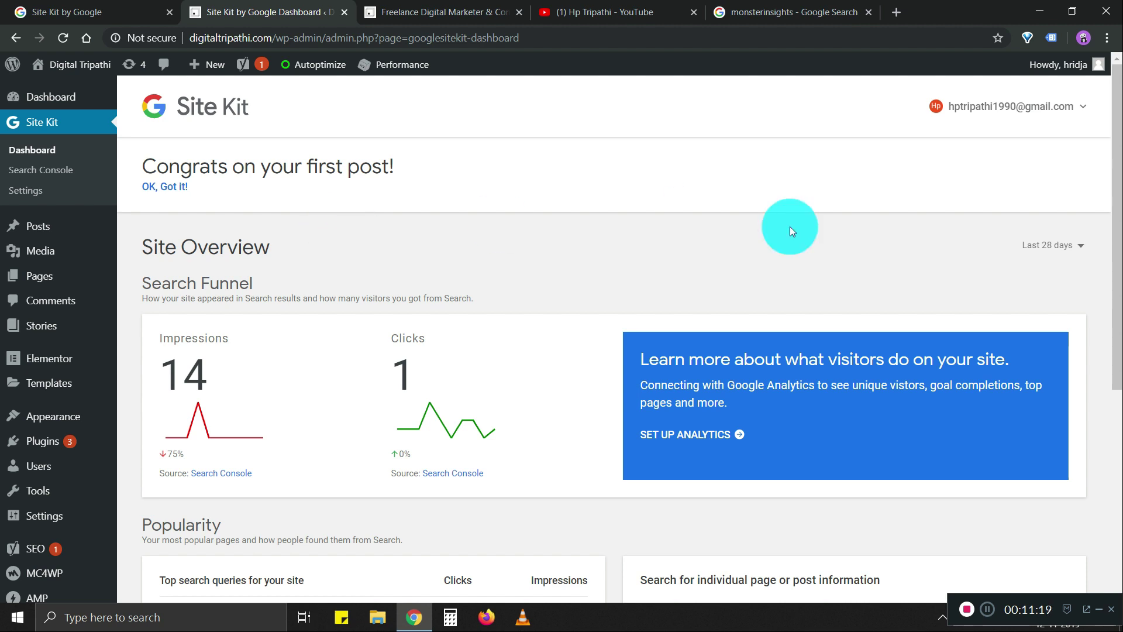
scroll(789, 226, down, 5)
click(733, 306)
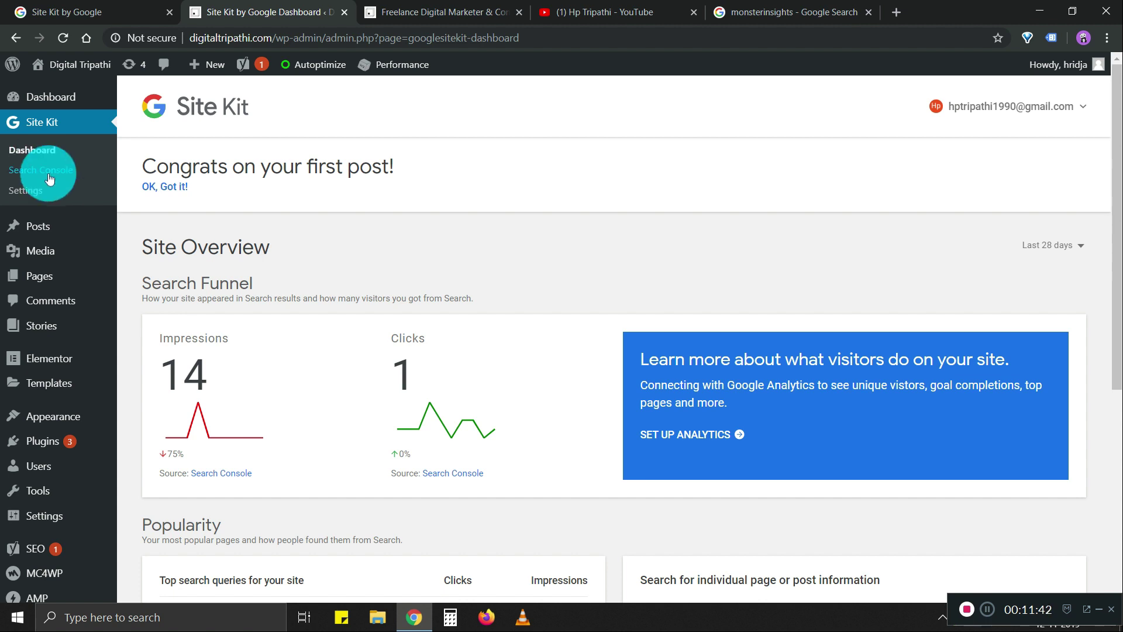
- Set up Analytics with account and property 'digital tripathi' and the All Web Site Data view
click(32, 193)
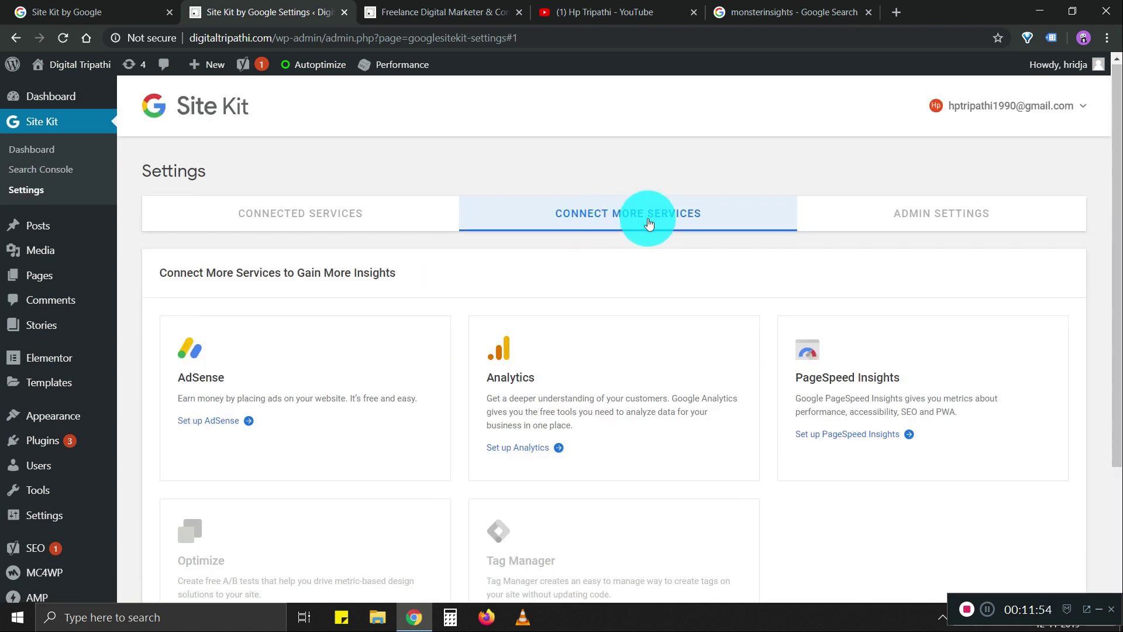
scroll(646, 226, down, 2)
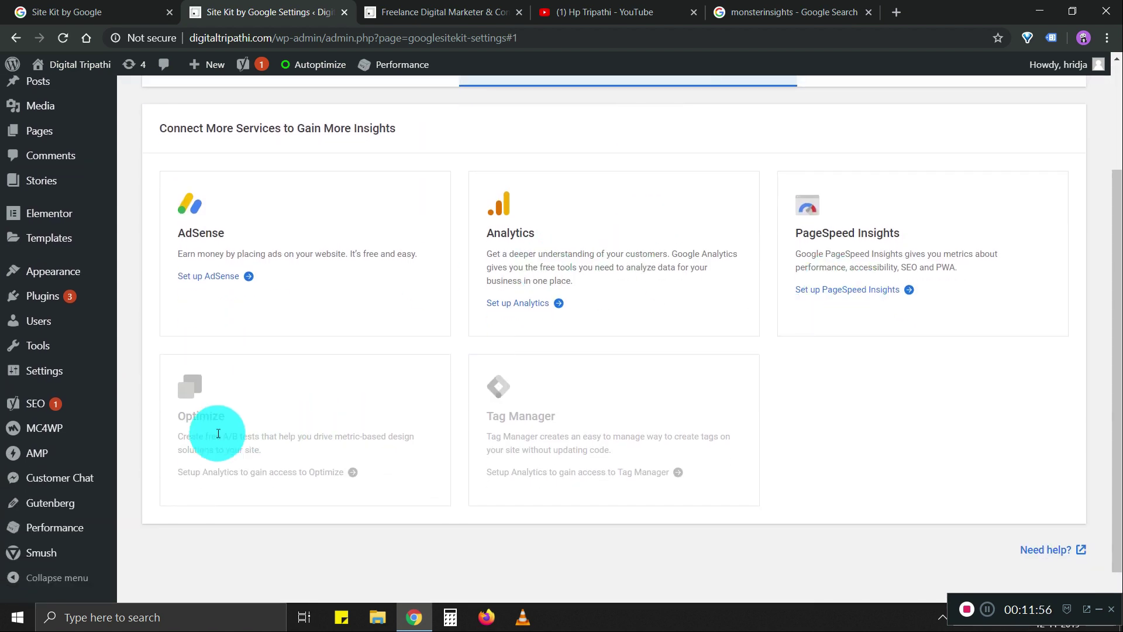
click(528, 306)
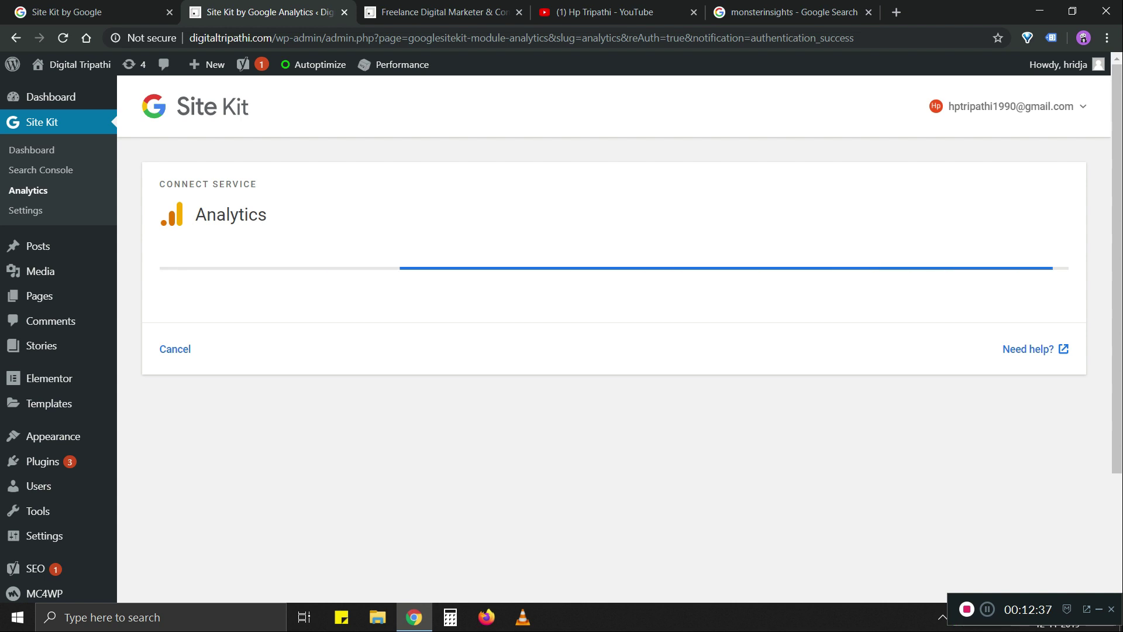
click(277, 296)
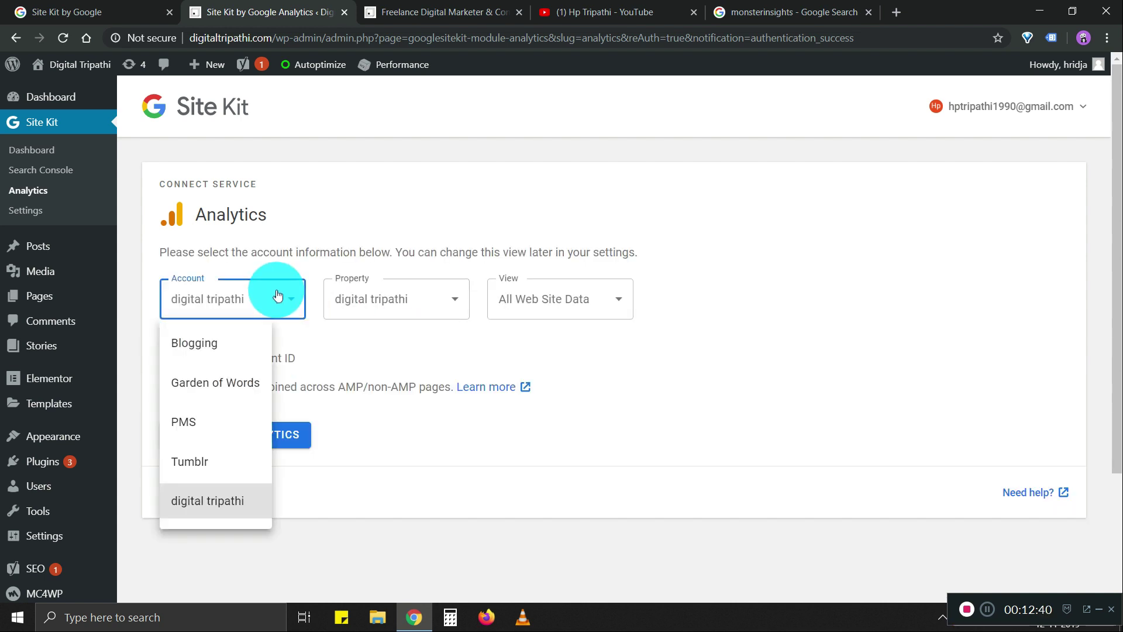
click(423, 461)
scroll(424, 461, down, 1)
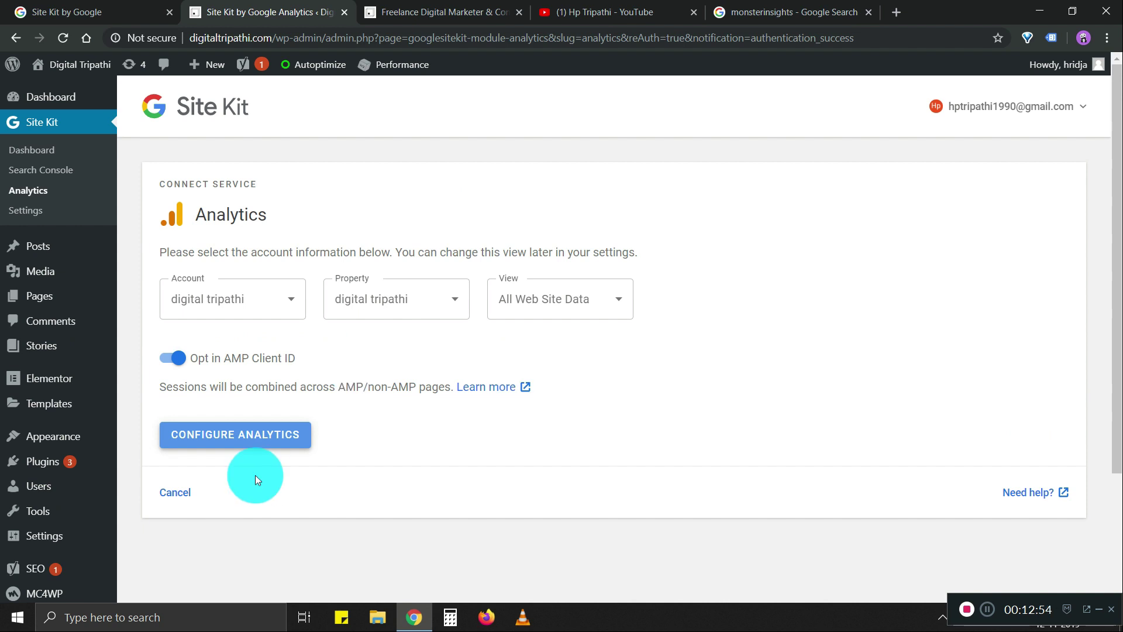
- Save the Analytics setup and browse the All Traffic, Search Funnel and Popularity sections
click(254, 438)
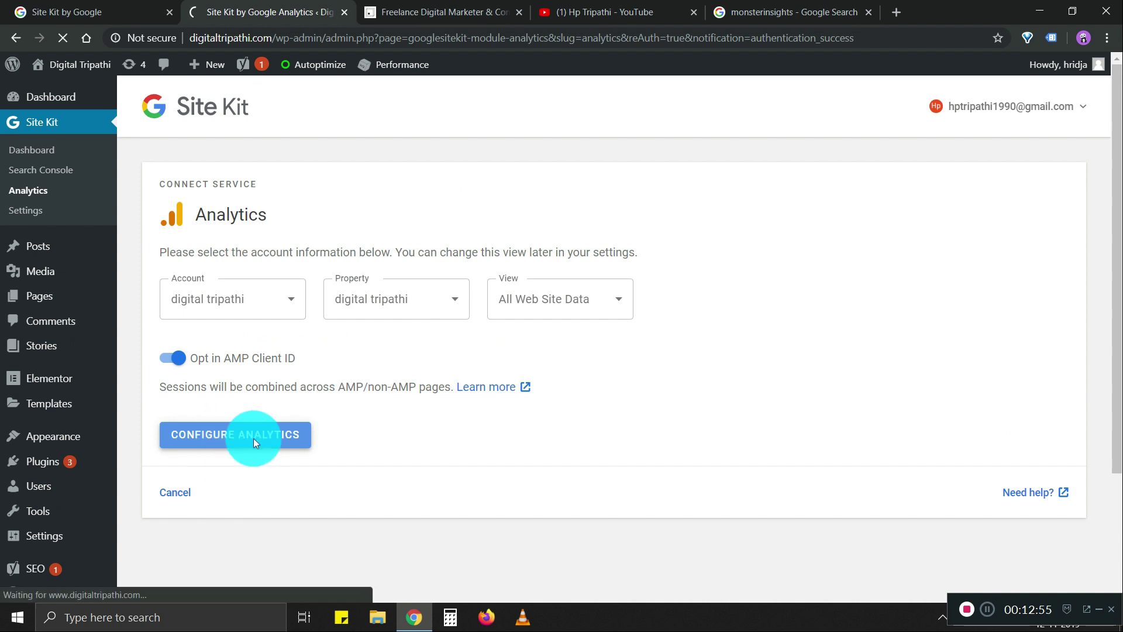
scroll(401, 376, down, 6)
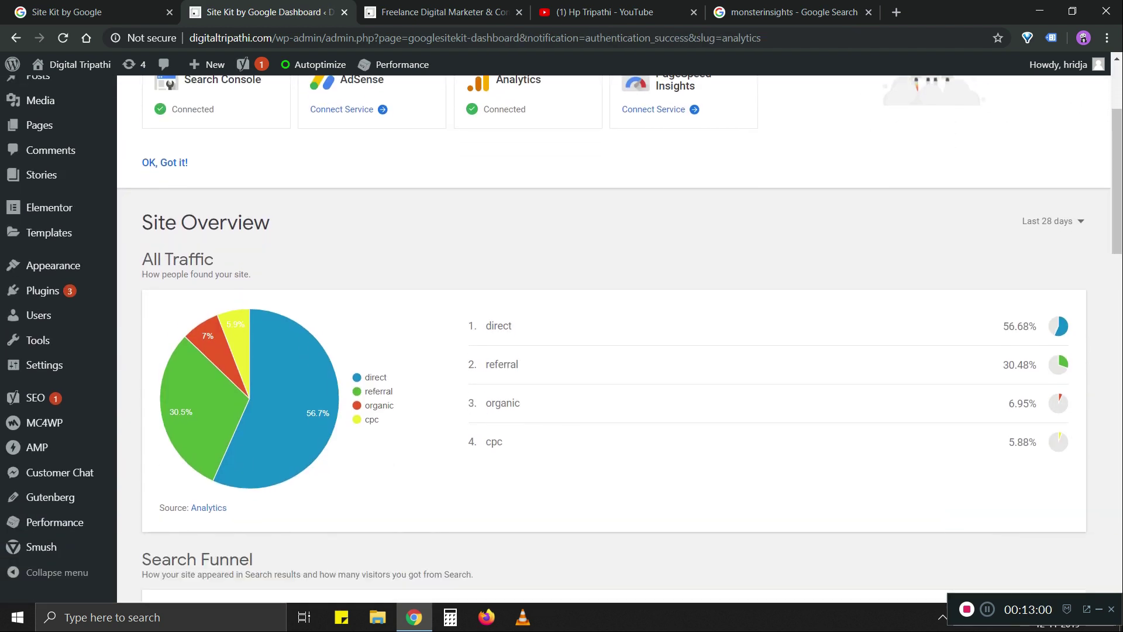
scroll(408, 340, up, 3)
scroll(398, 409, down, 2)
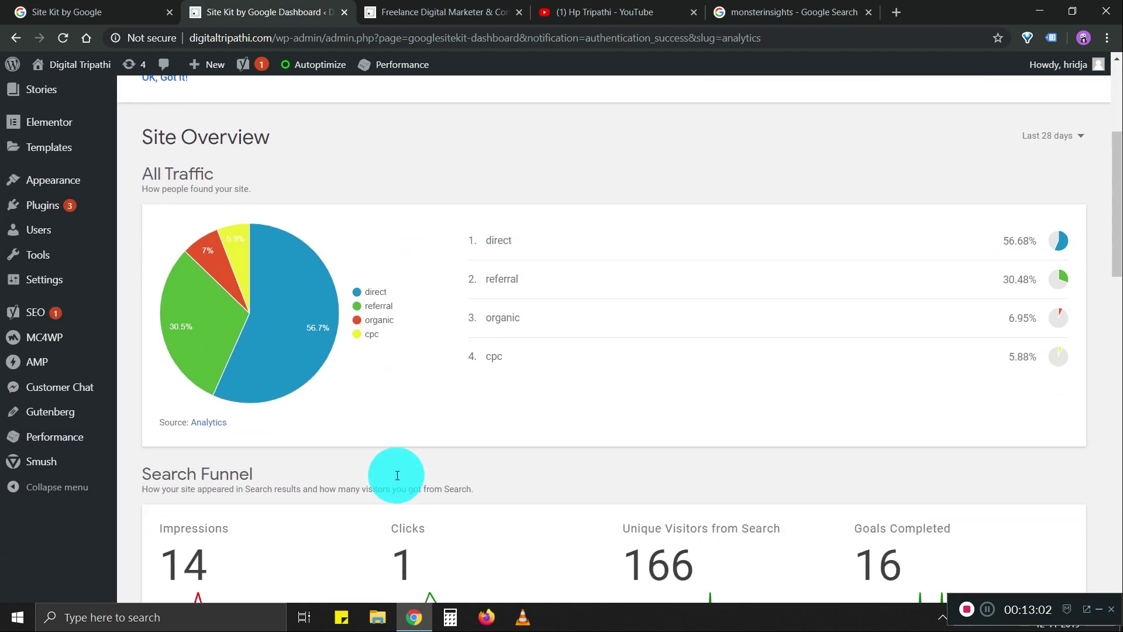
scroll(386, 479, down, 1)
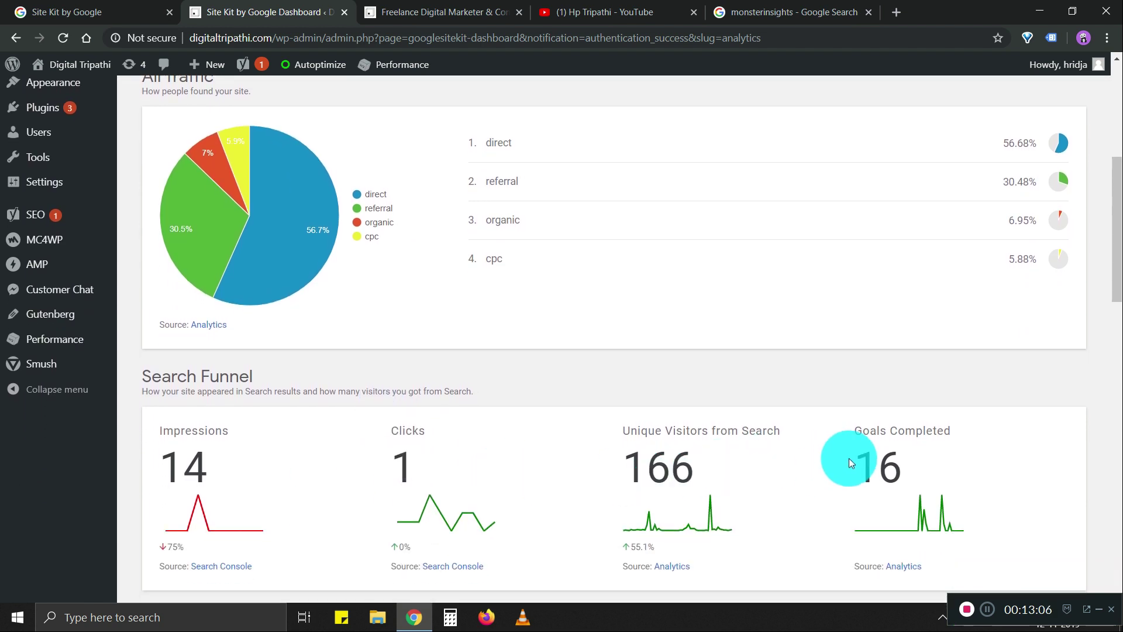
scroll(850, 458, down, 2)
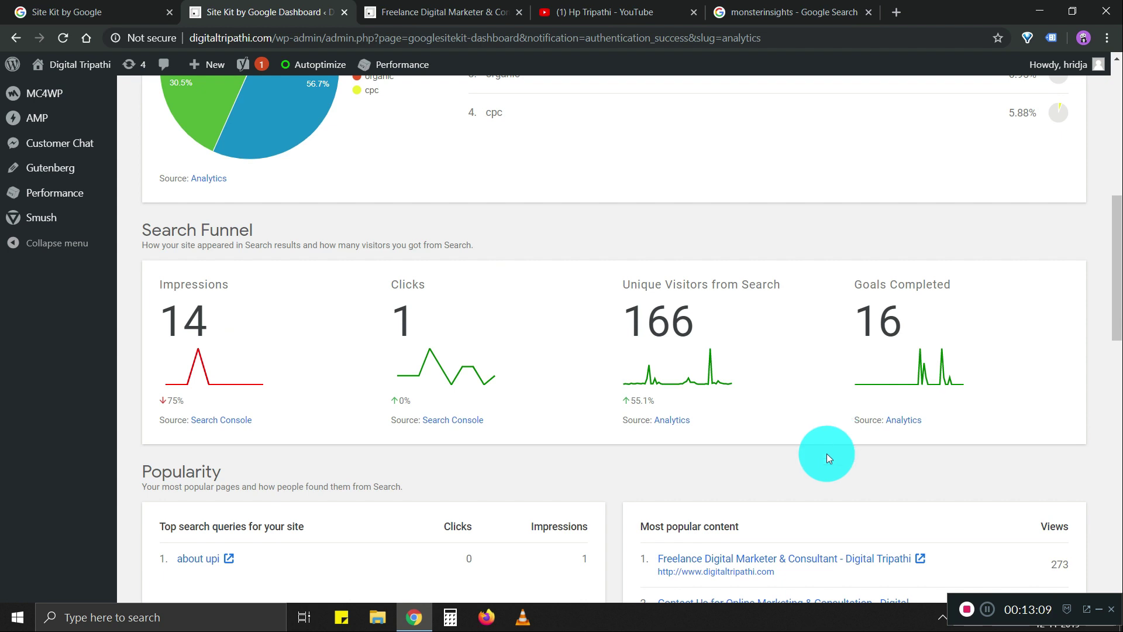
scroll(837, 434, down, 5)
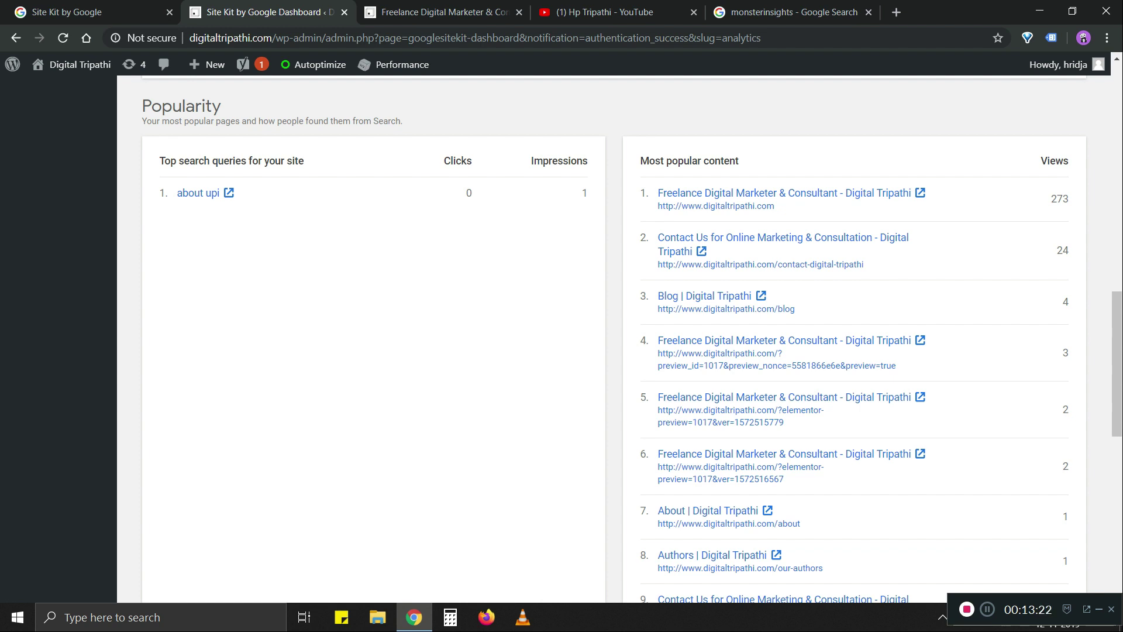
scroll(614, 371, down, 4)
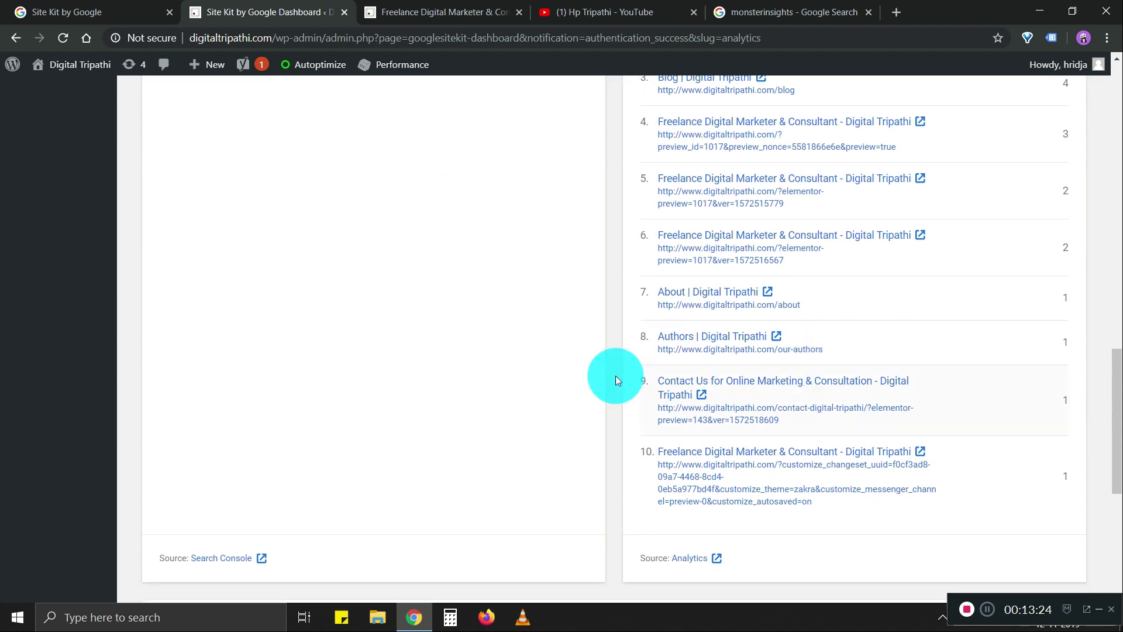
scroll(459, 423, up, 20)
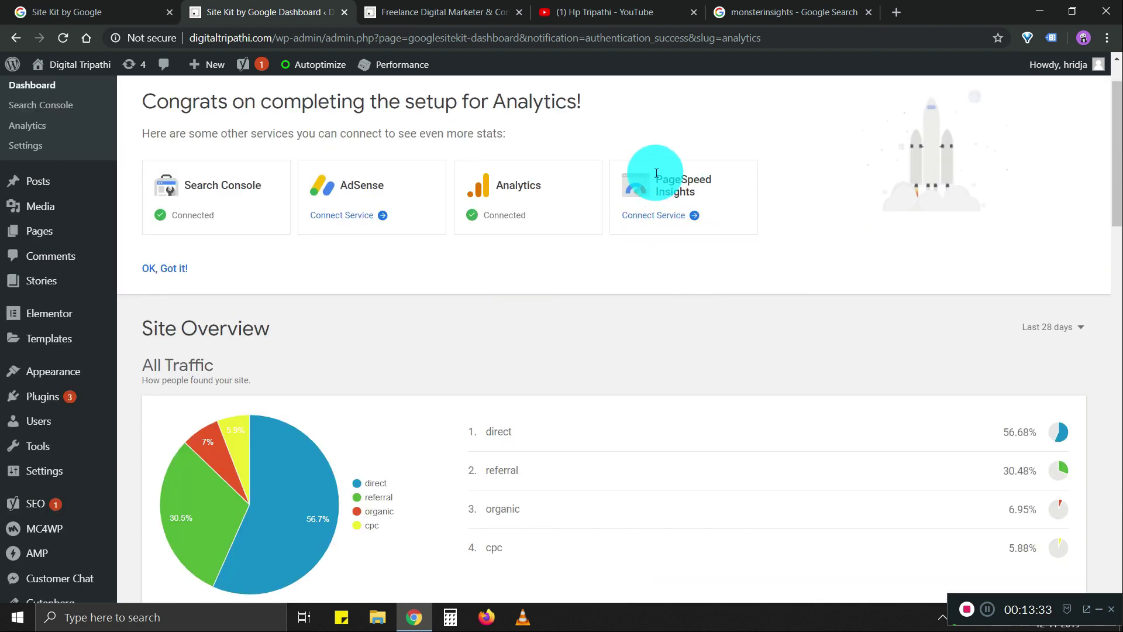
drag(651, 179, 728, 203)
- Connect PageSpeed Insights and review the Slow mobile rating and the desktop score of 91
click(690, 216)
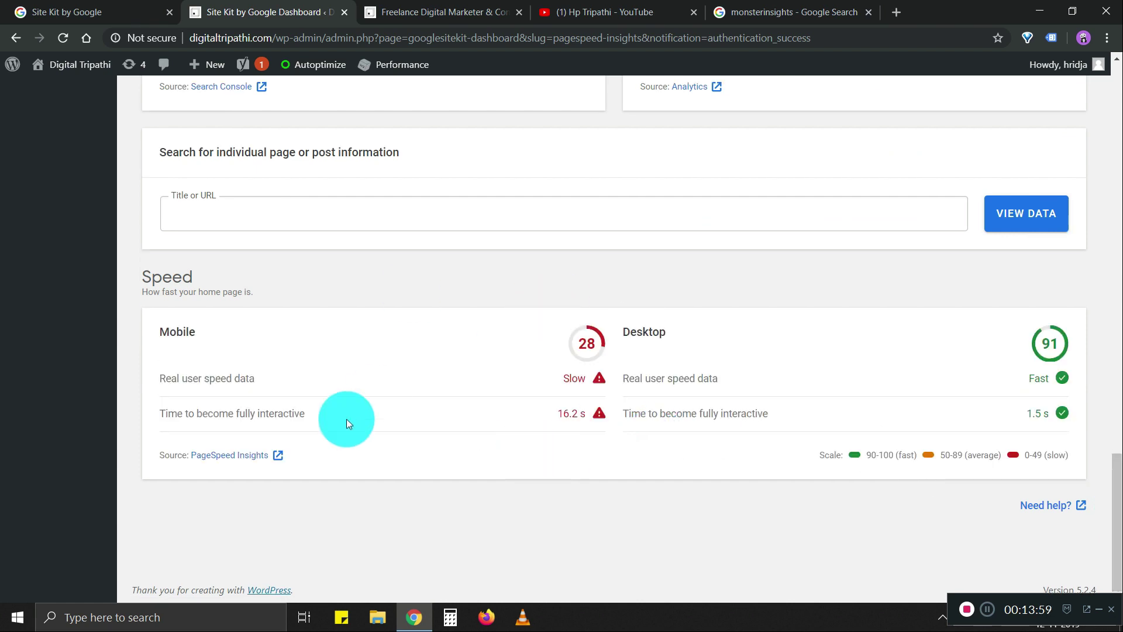
drag(163, 380, 325, 387)
click(433, 387)
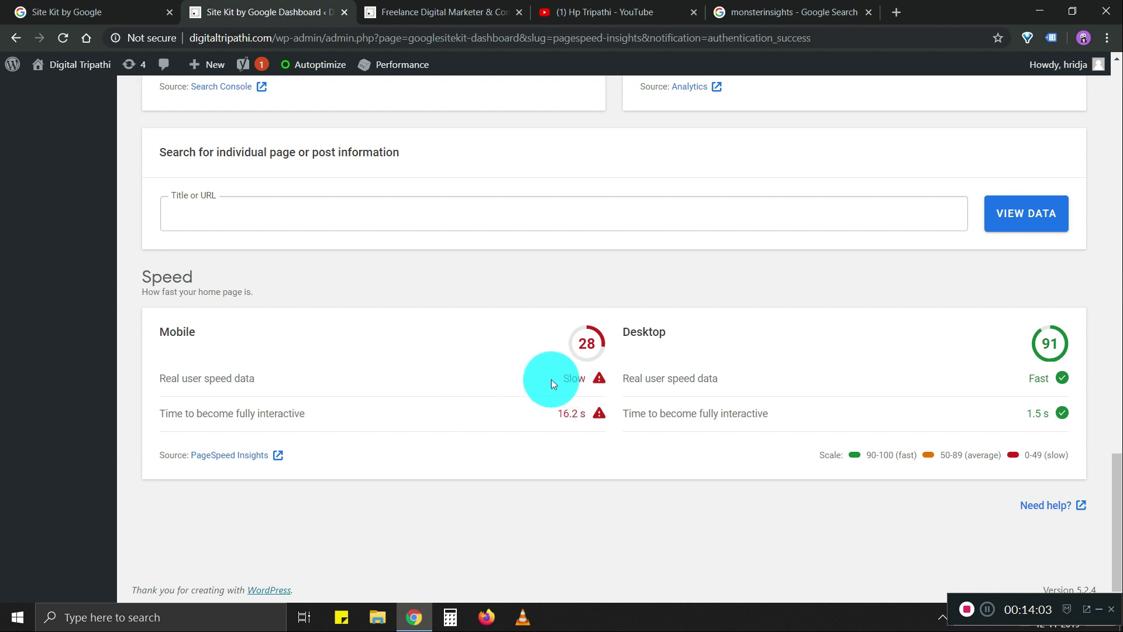
drag(550, 379, 630, 388)
click(586, 378)
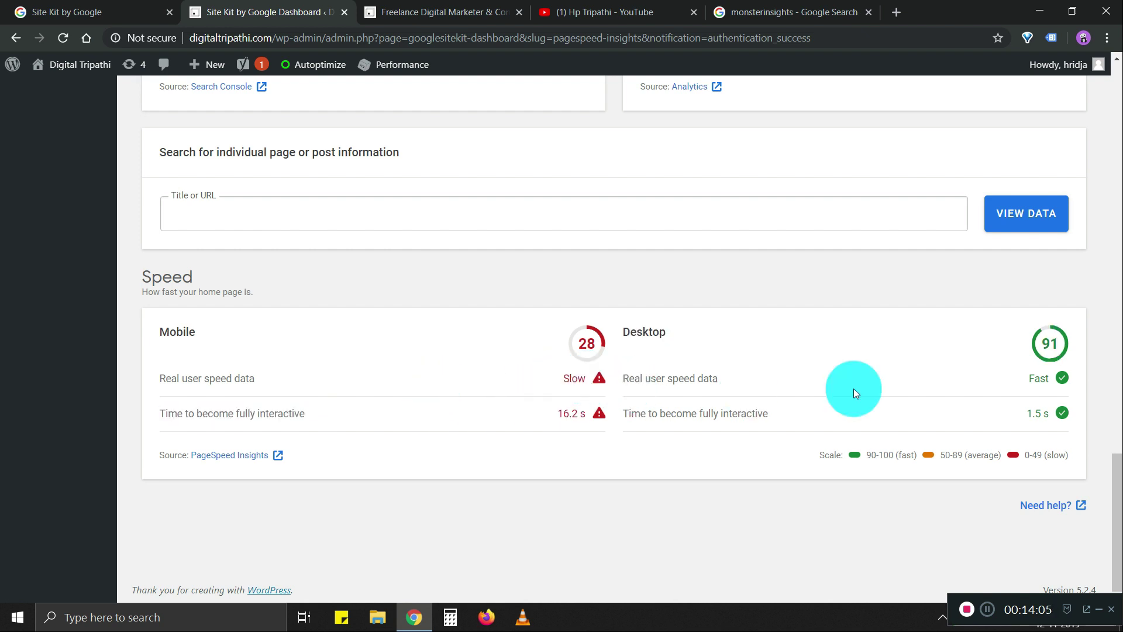
drag(703, 365, 1059, 385)
click(1026, 385)
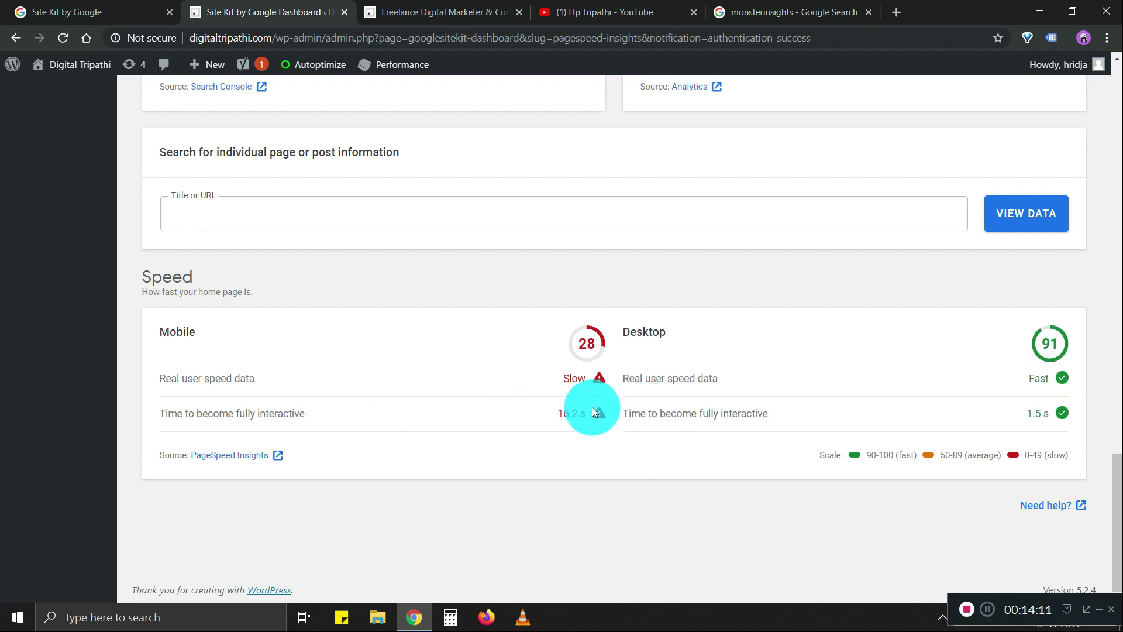
- Check the 16.2 s mobile interactive time, then open the Site Kit help documentation
drag(589, 412, 556, 411)
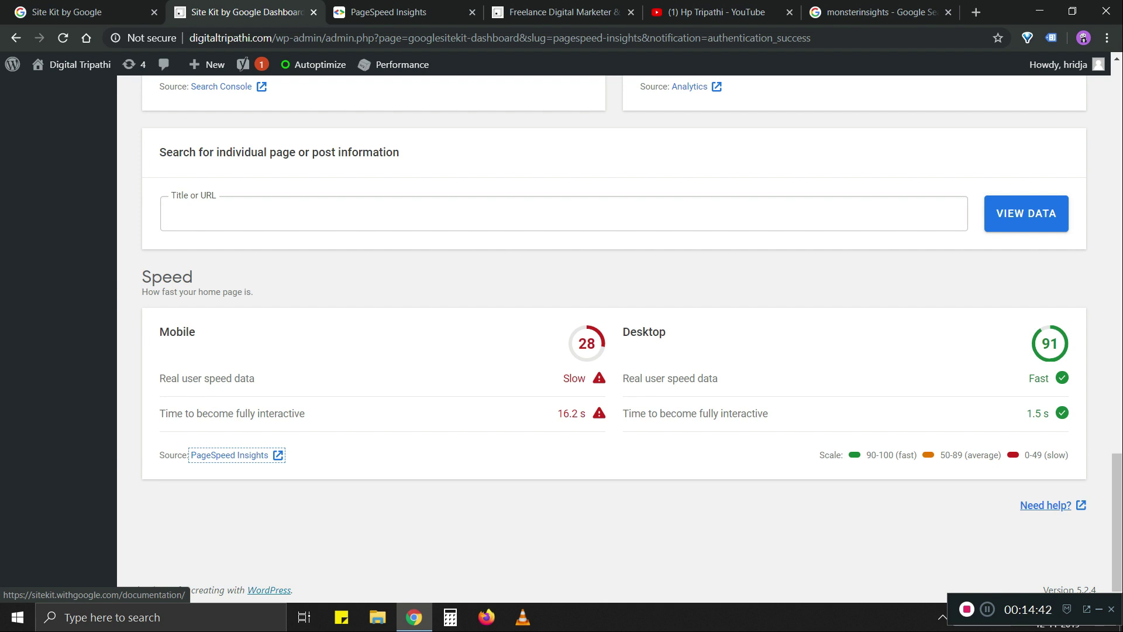
click(1075, 498)
scroll(1110, 502, up, 2)
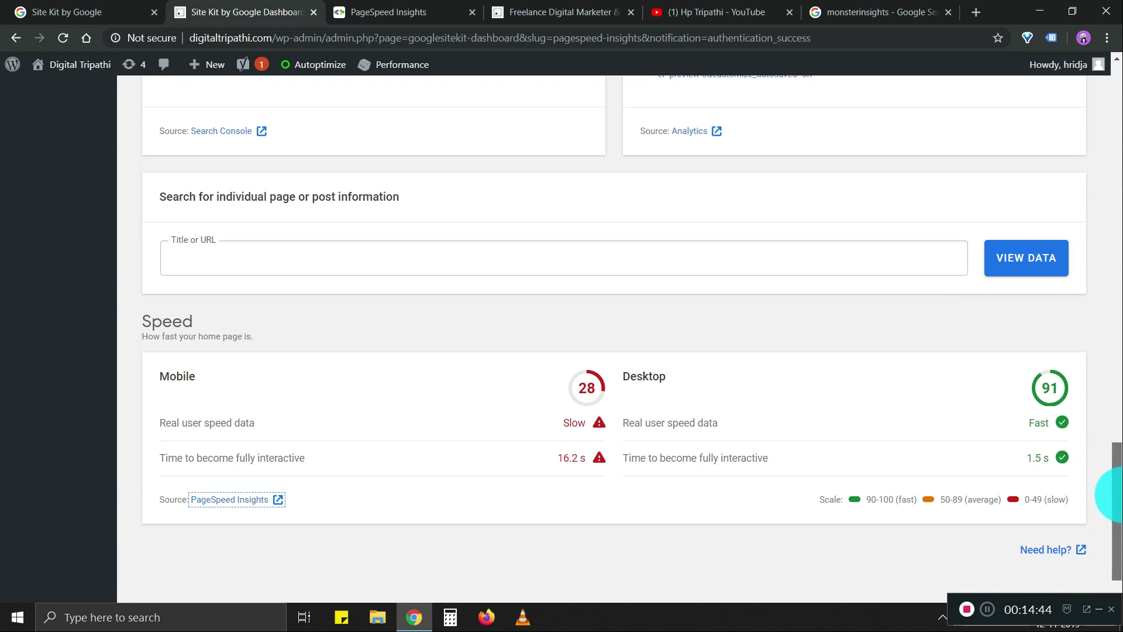
- Dismiss the congratulations notice and view Site Kit Settings' Connect More Services list
click(171, 335)
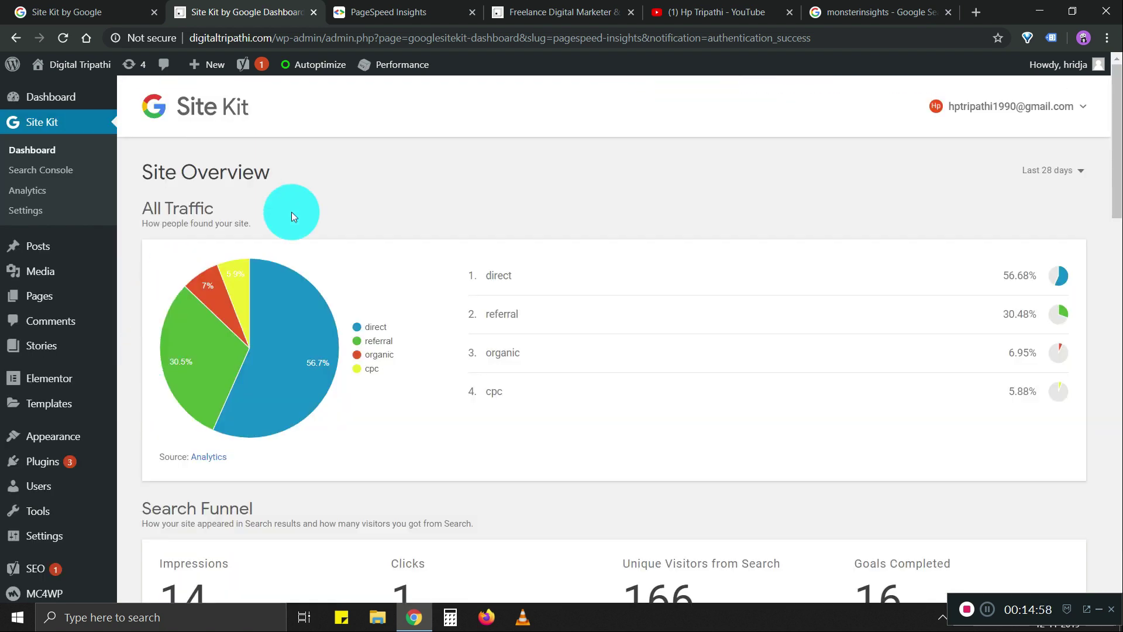
click(22, 212)
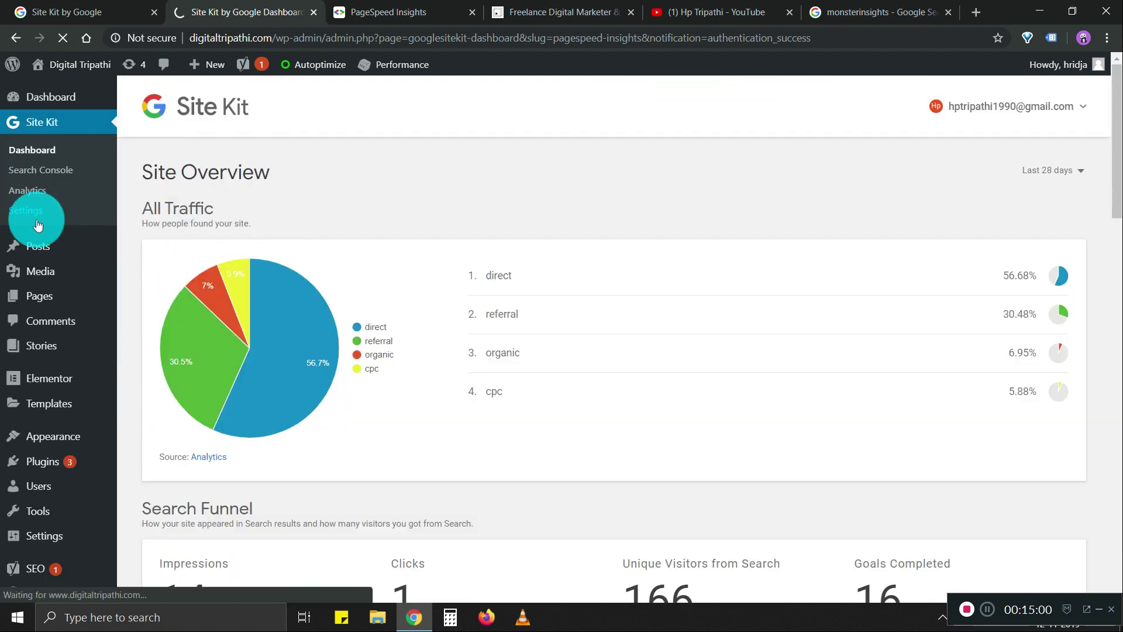
click(134, 209)
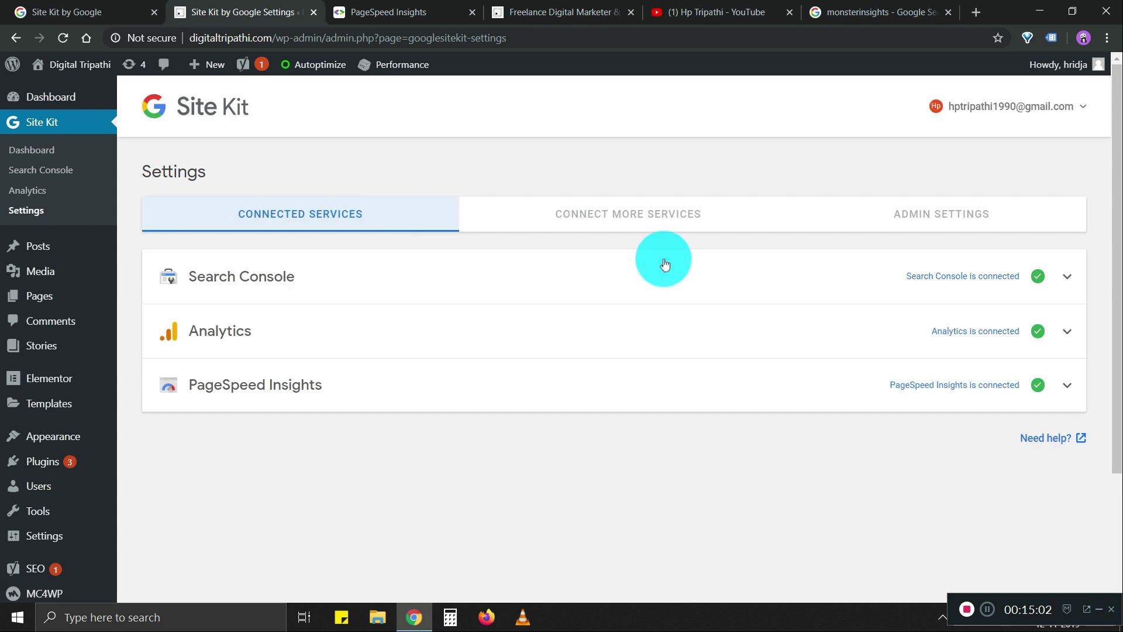
click(666, 222)
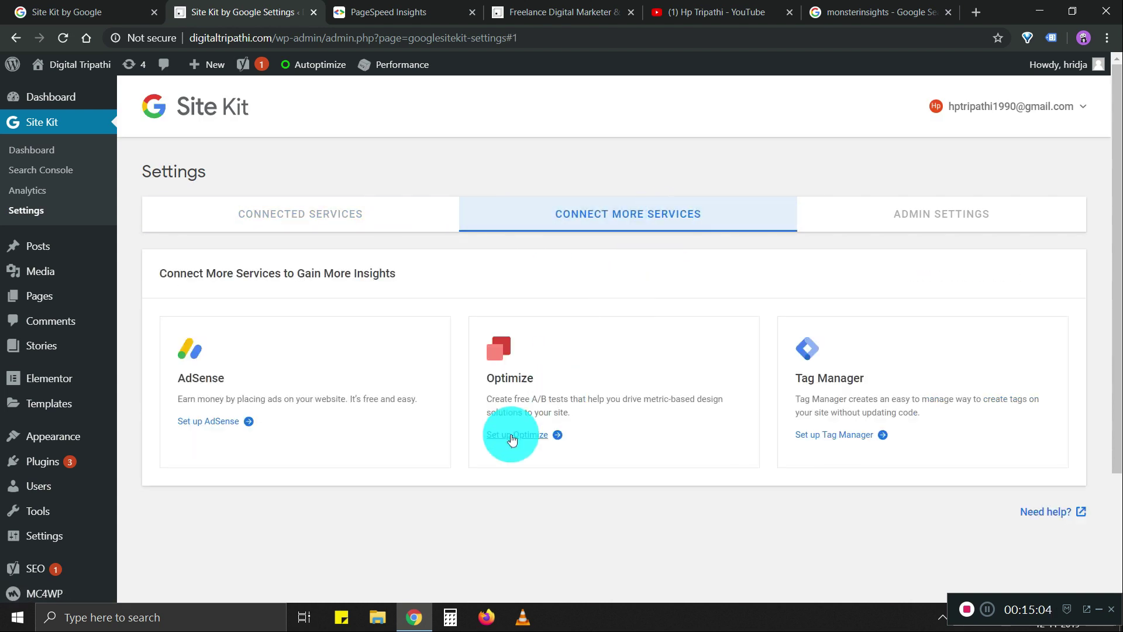
scroll(894, 415, down, 3)
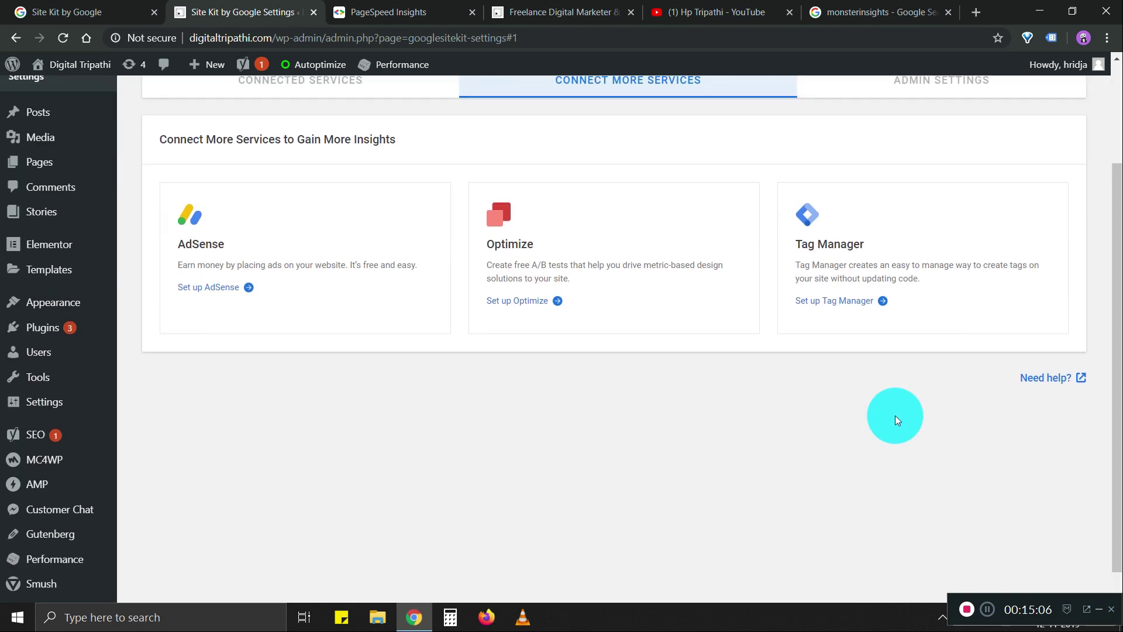
scroll(895, 416, up, 2)
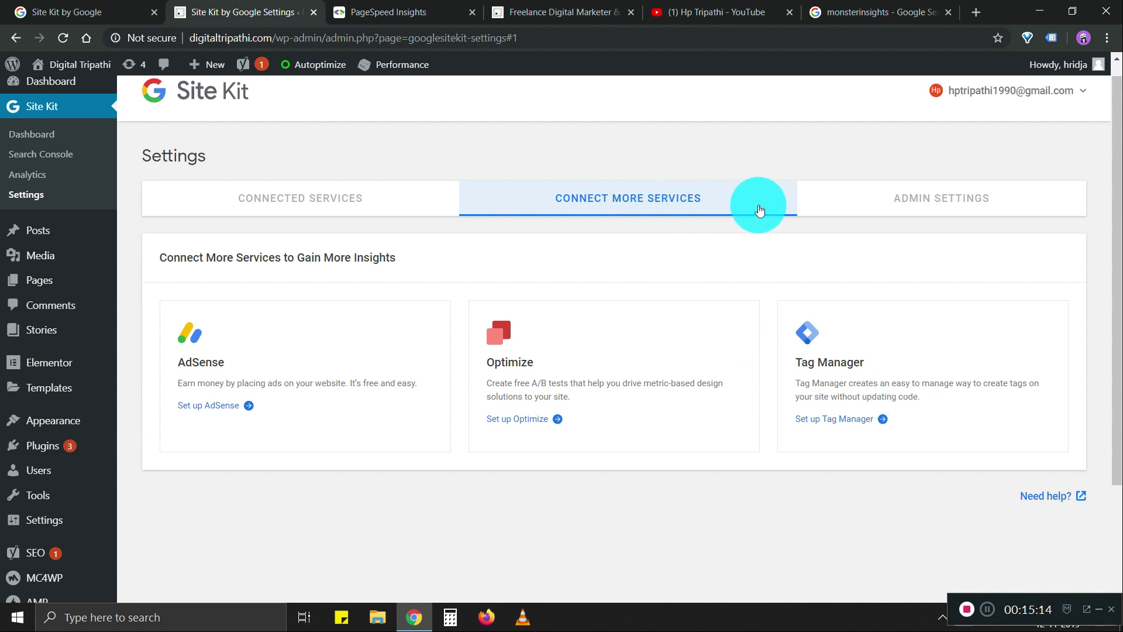
- Start Tag Manager setup, sign in with the Google account, and allow managing Tag Manager accounts
click(837, 422)
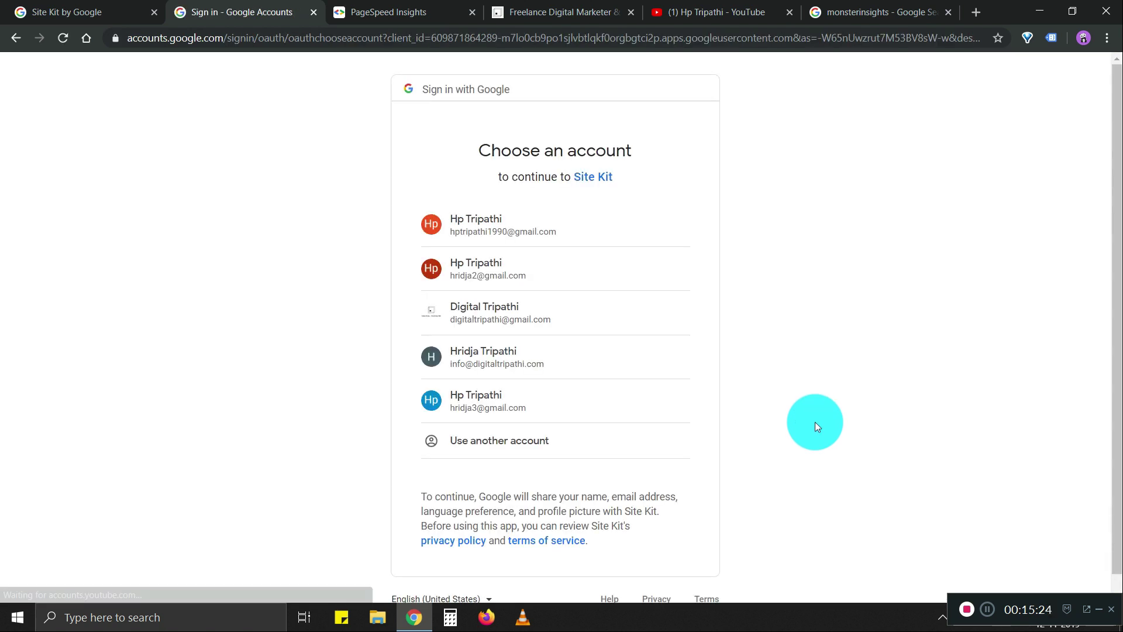
click(506, 226)
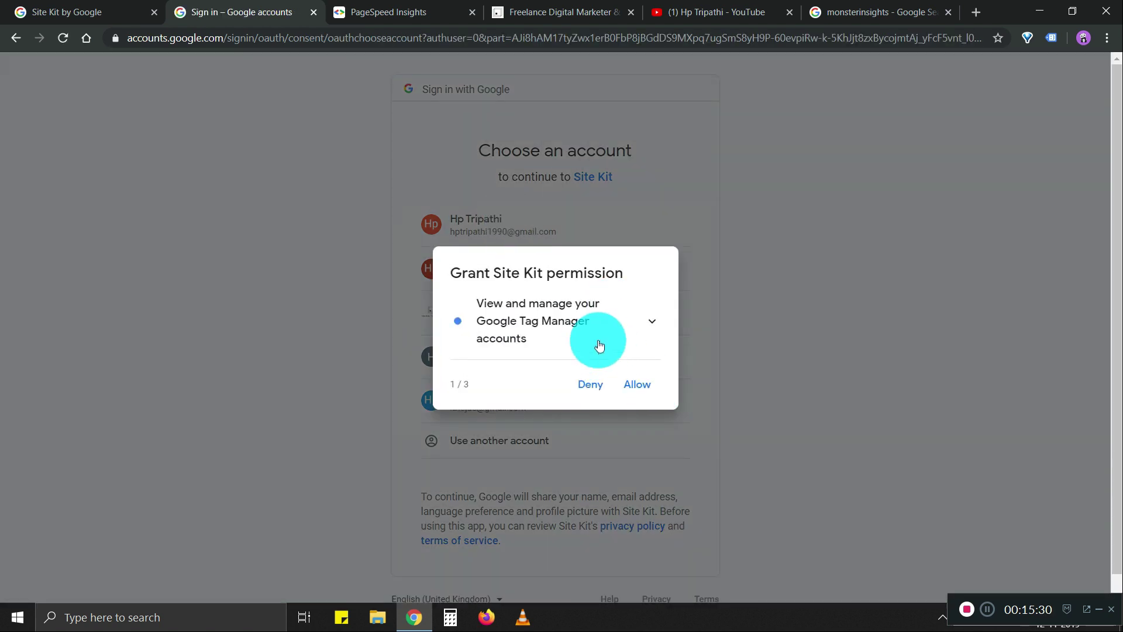
click(650, 320)
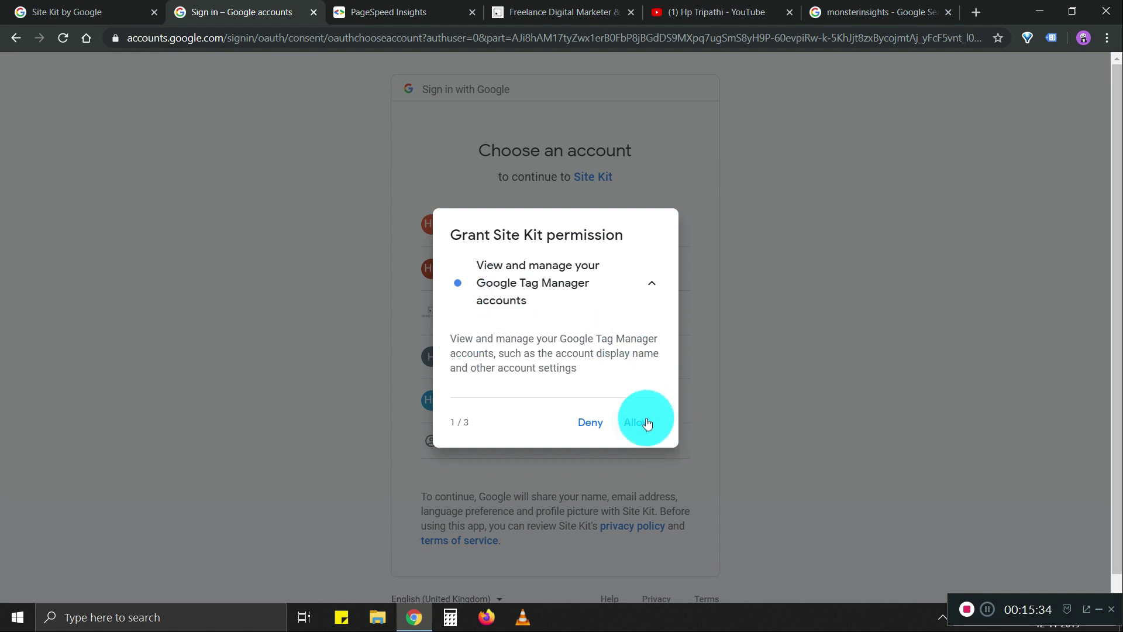
click(645, 429)
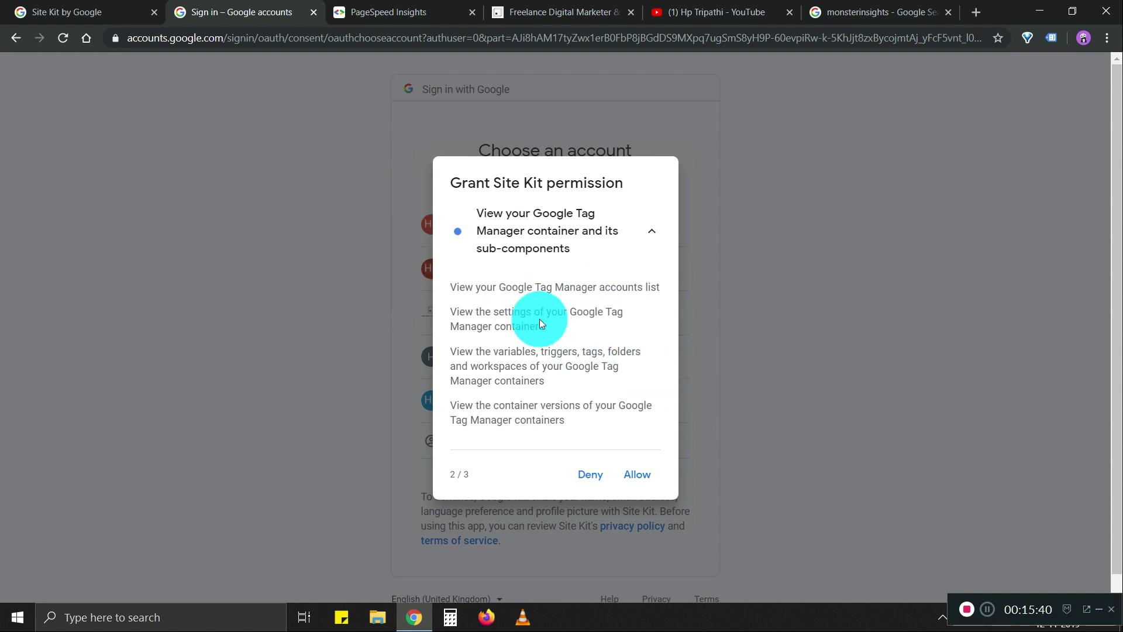
- Allow viewing and managing Tag Manager containers, then confirm all chosen permissions
click(640, 475)
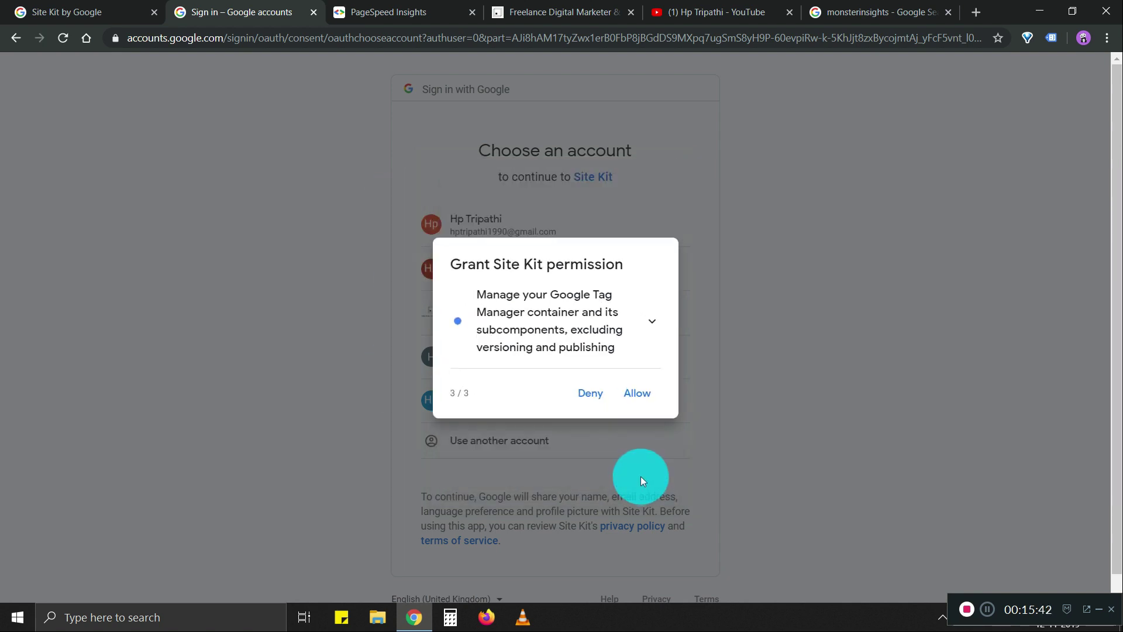
click(659, 335)
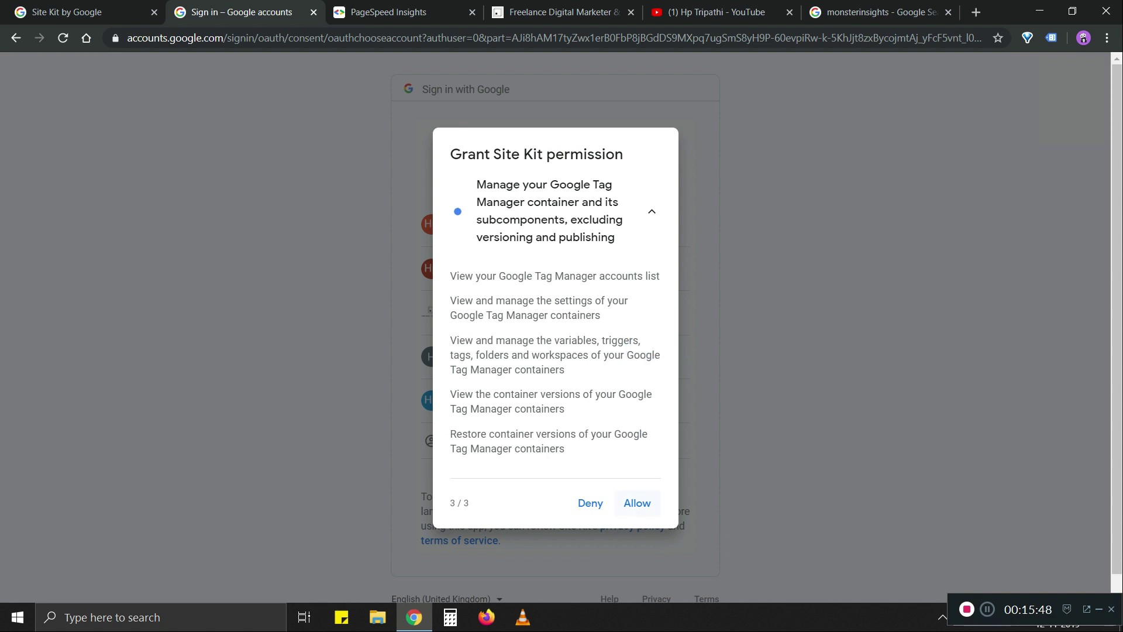
click(638, 434)
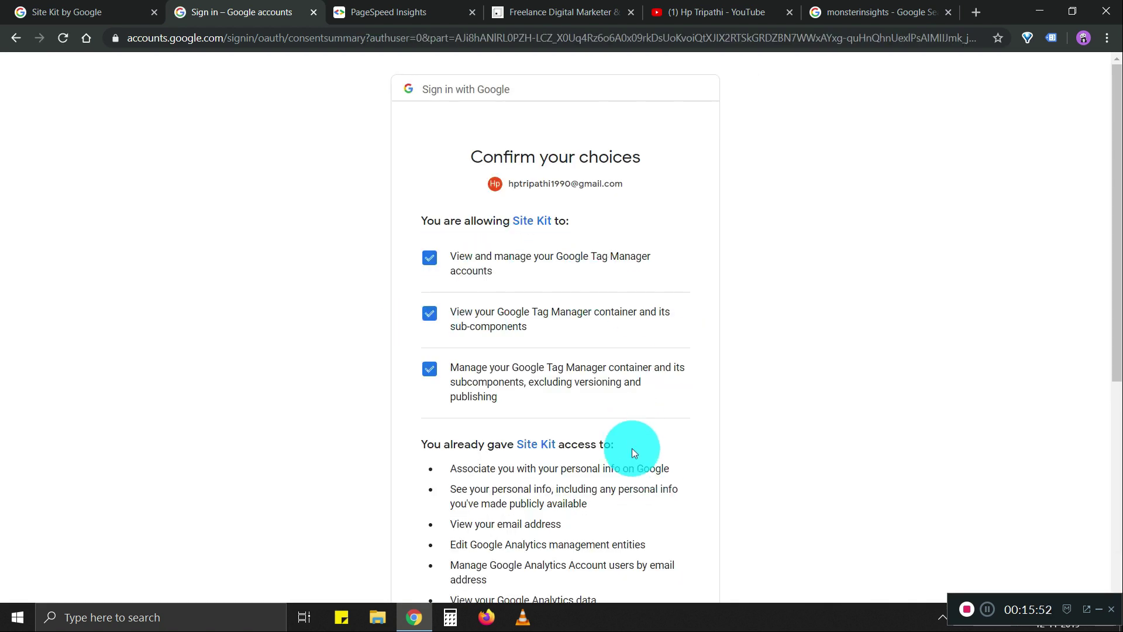
scroll(640, 456, down, 5)
click(668, 502)
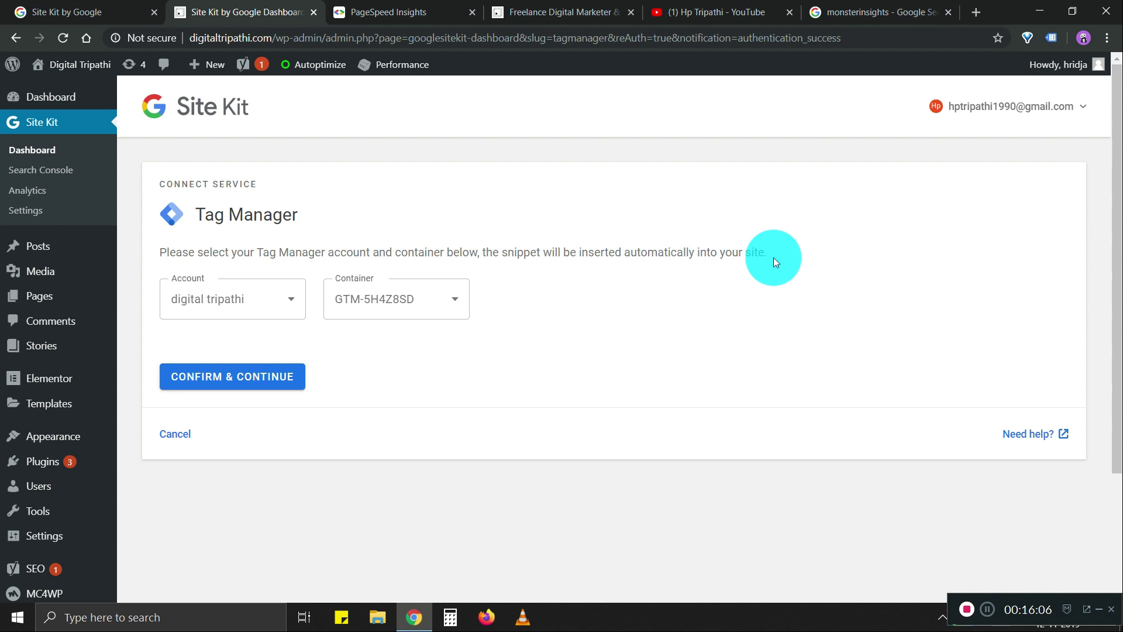
- Keep the existing Tag Manager account and container selections and confirm the connection
mouse_move(77, 535)
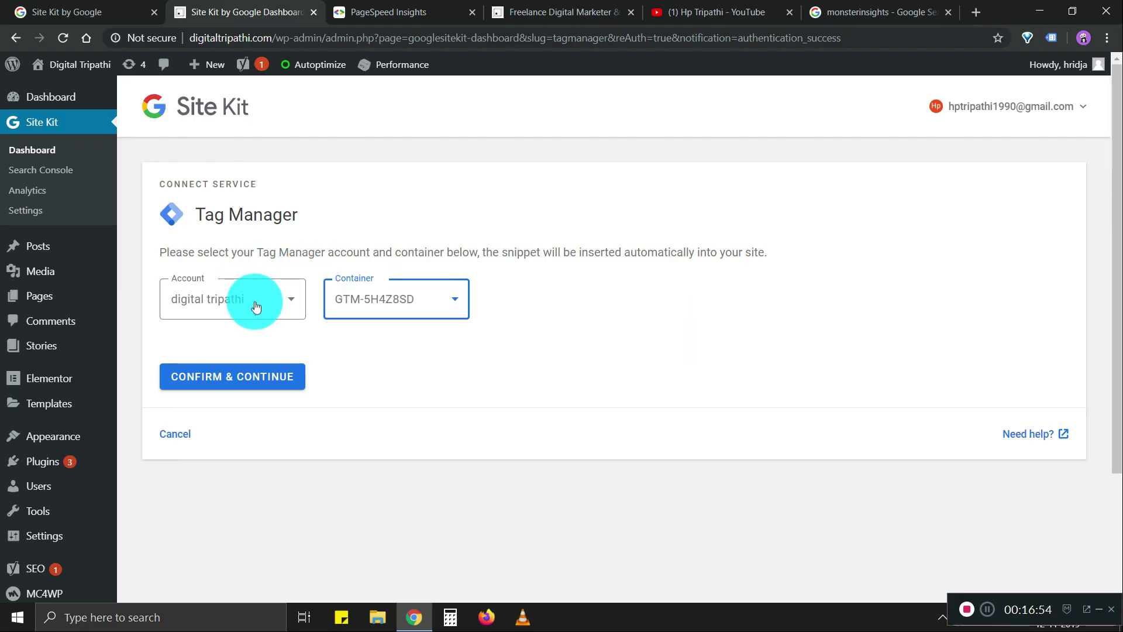
click(255, 307)
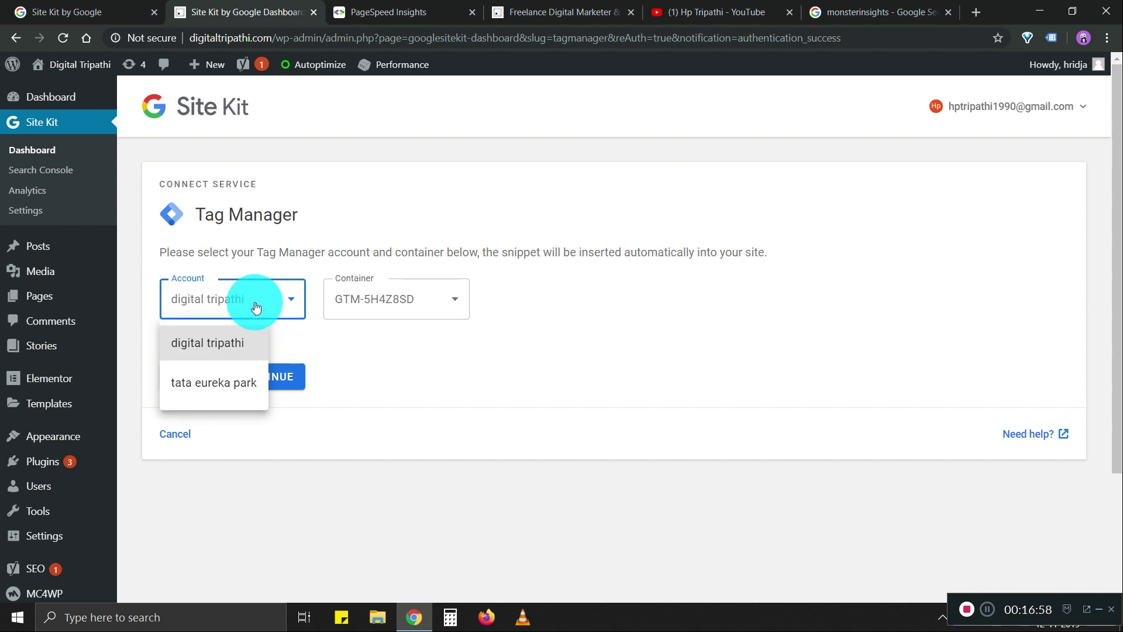
click(432, 318)
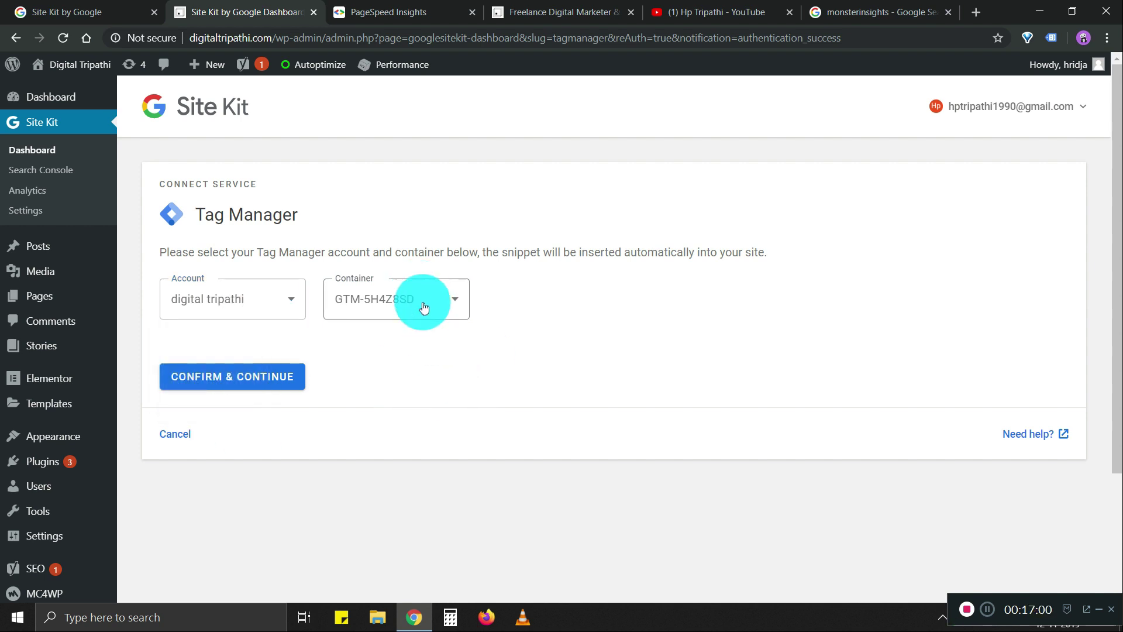
click(421, 301)
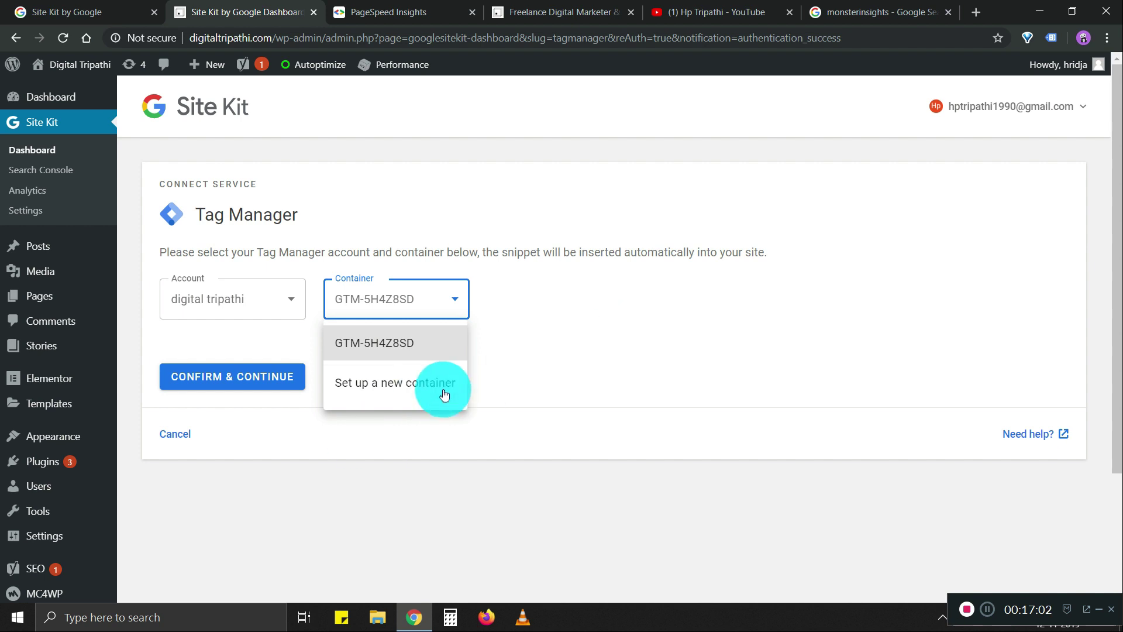
click(614, 338)
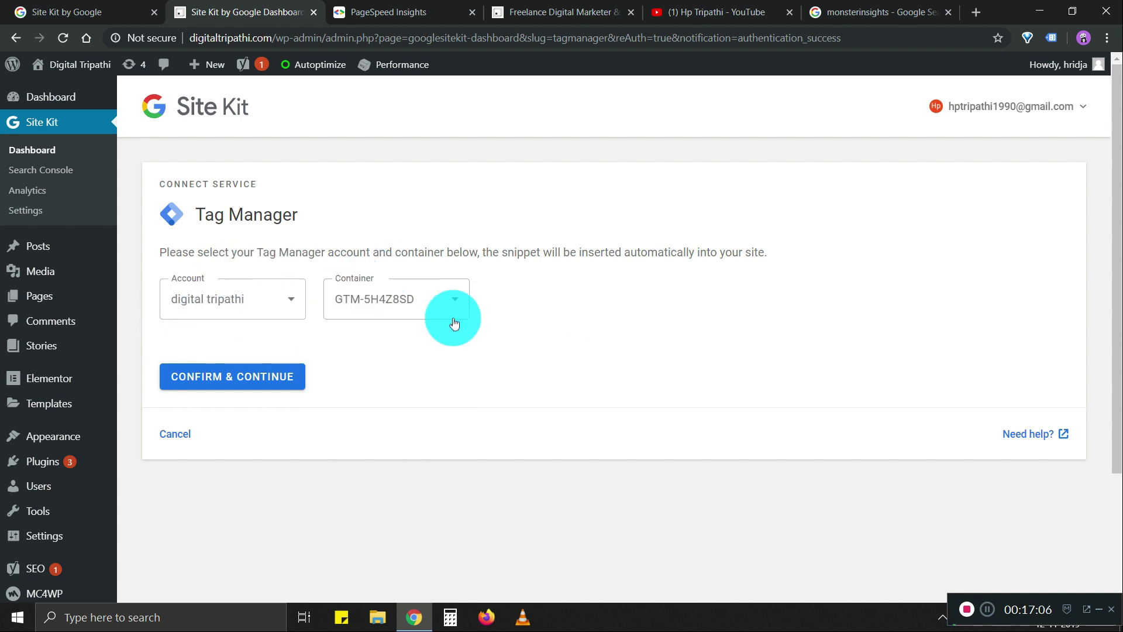
click(245, 376)
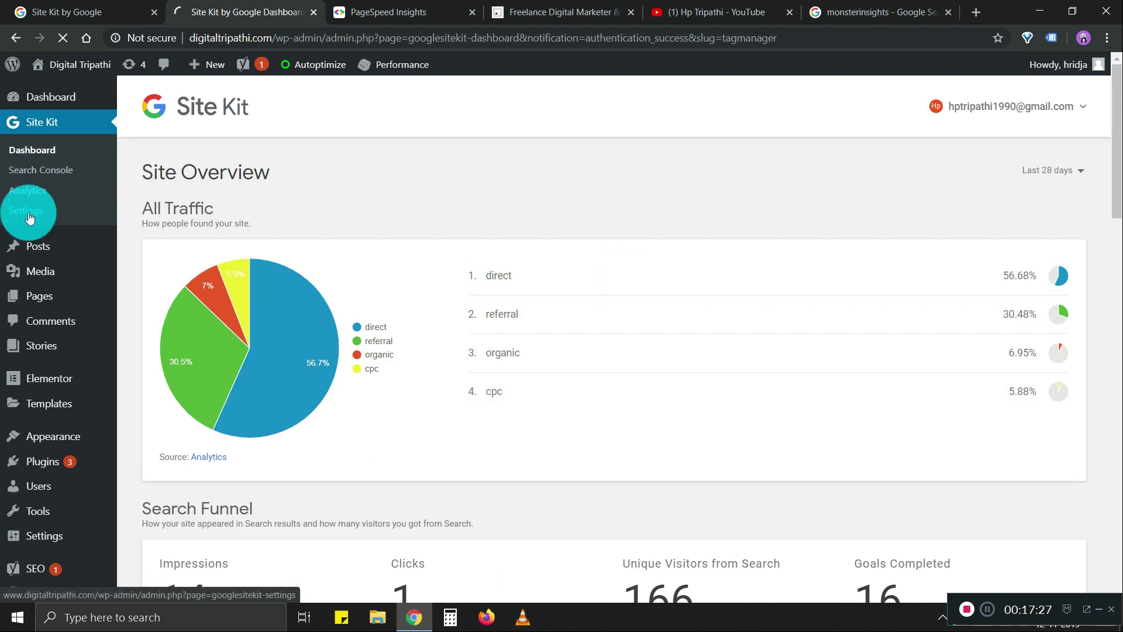
- Open Site Kit Settings, check the connected site URL, and expand the Analytics connection details
click(28, 211)
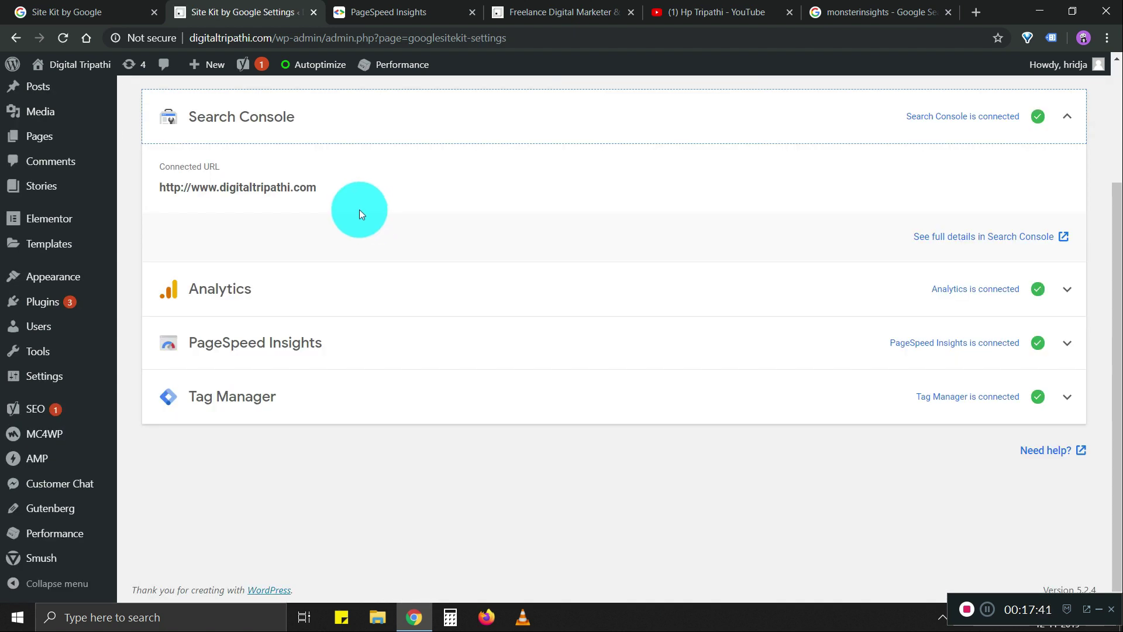
scroll(359, 209, up, 1)
scroll(468, 338, up, 2)
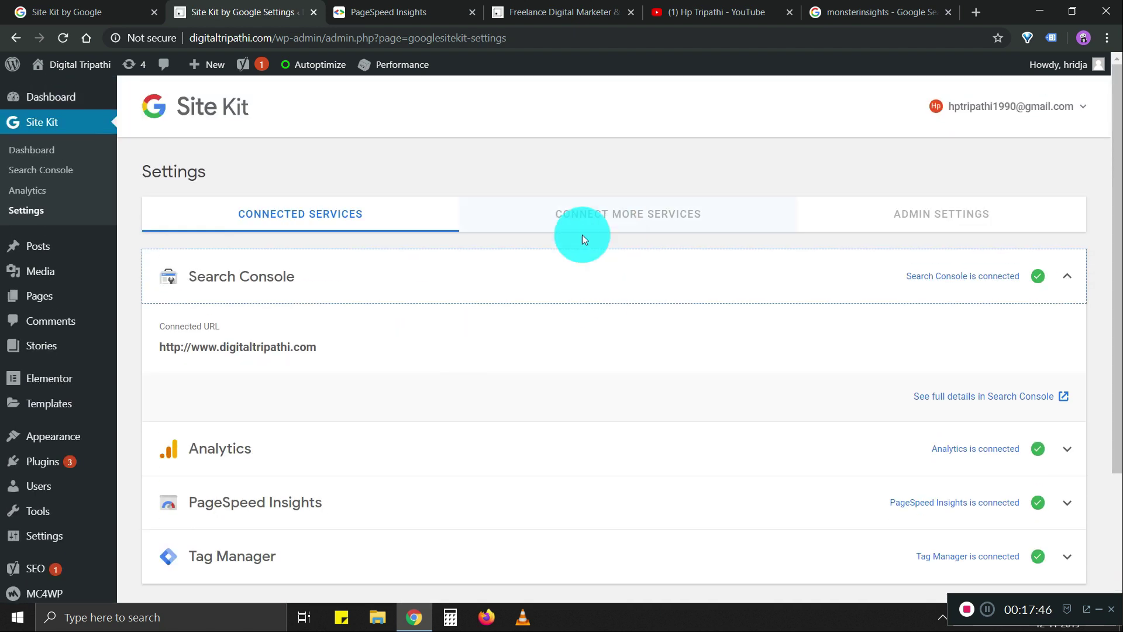
scroll(544, 283, down, 1)
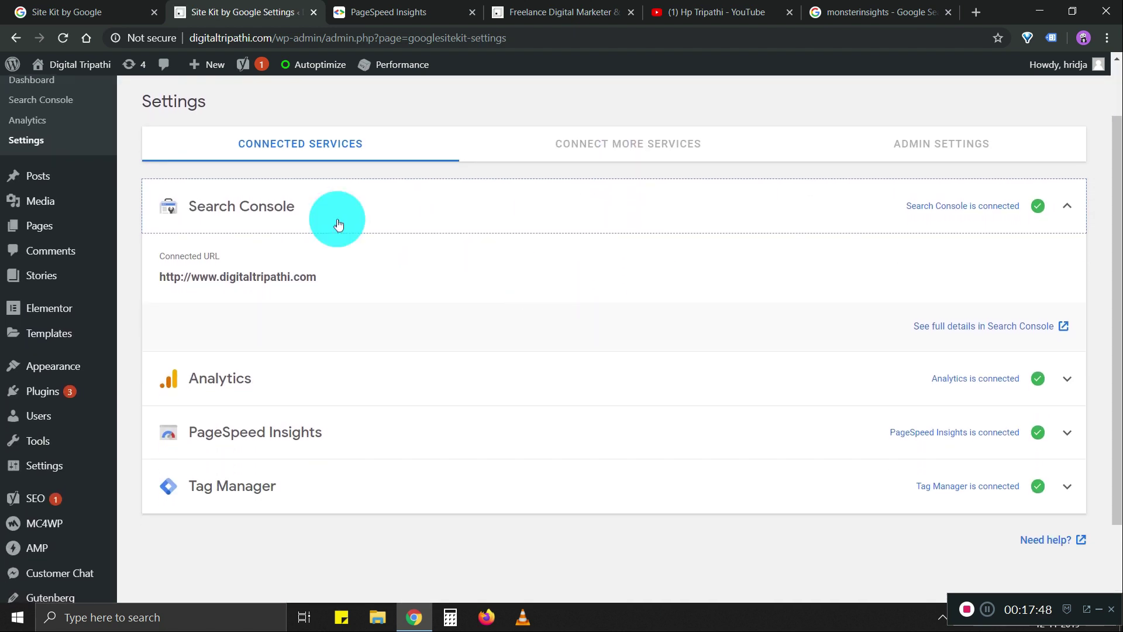
drag(330, 283, 152, 268)
click(397, 282)
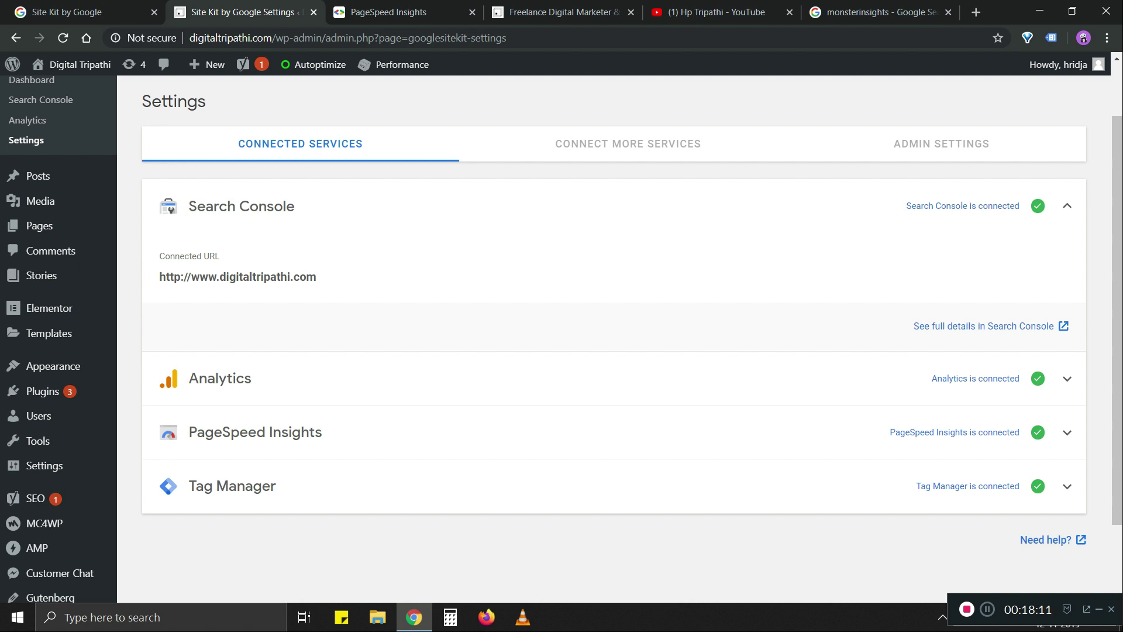
click(286, 378)
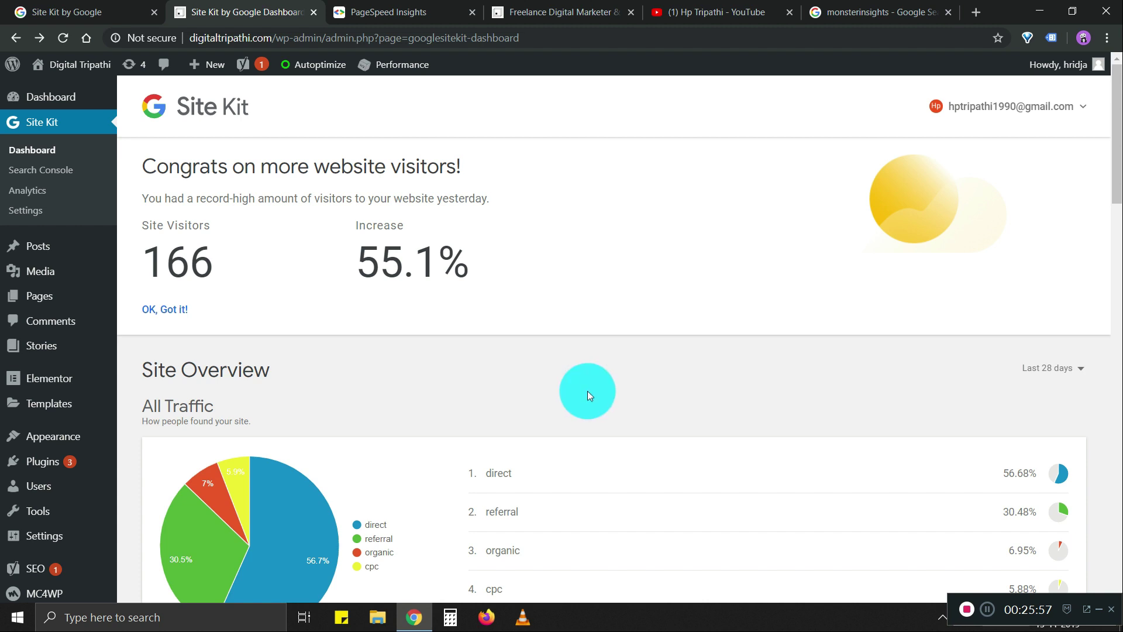
click(1009, 106)
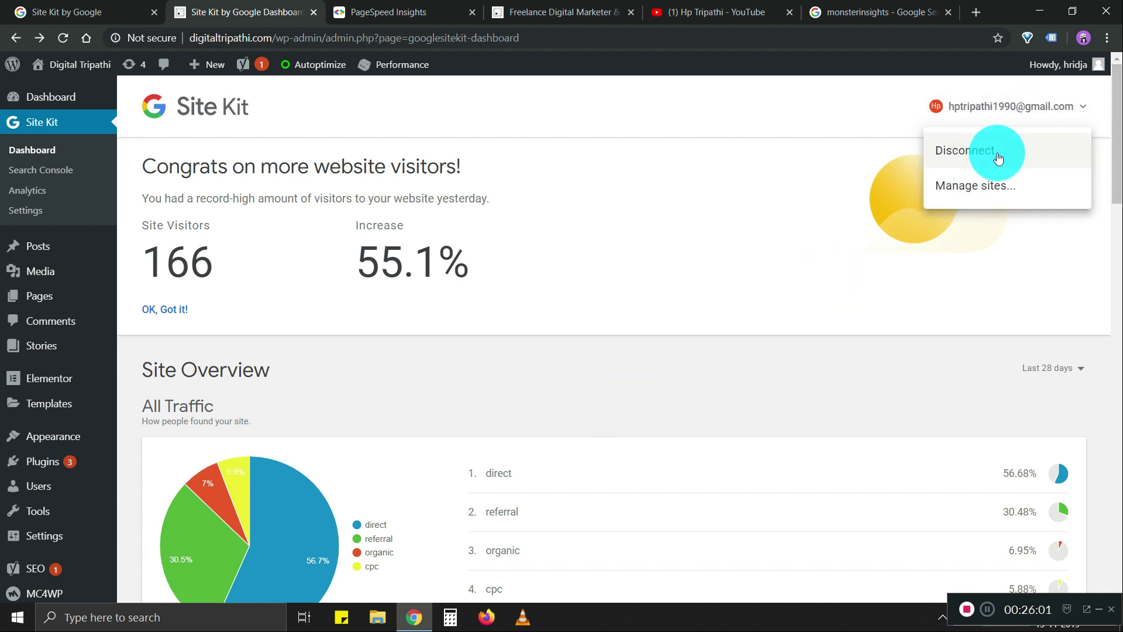
click(968, 185)
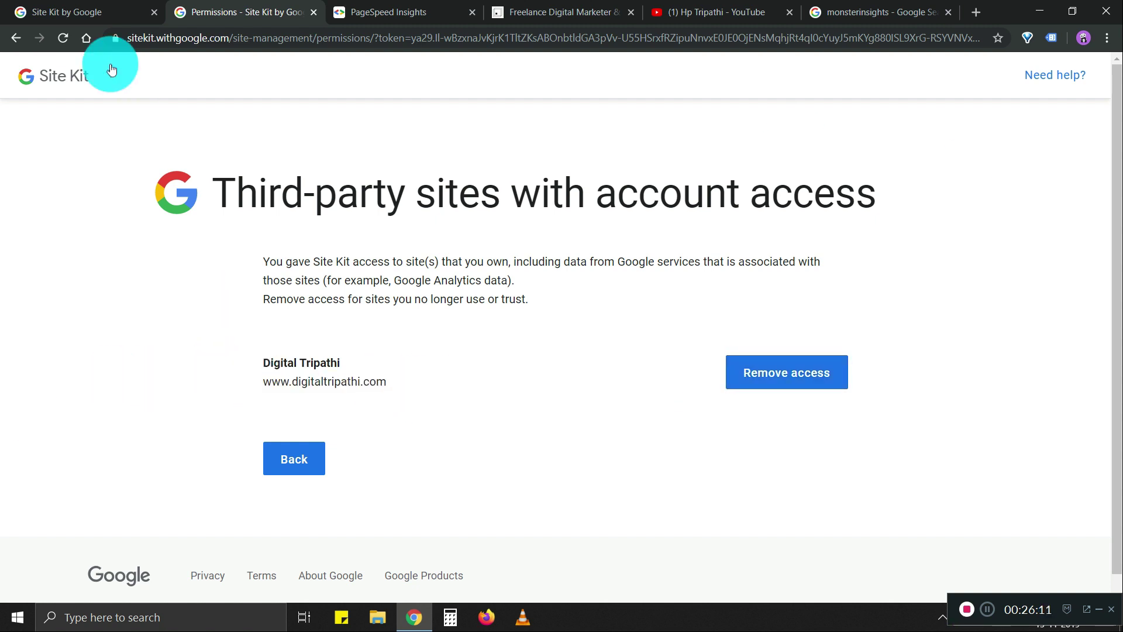
click(287, 465)
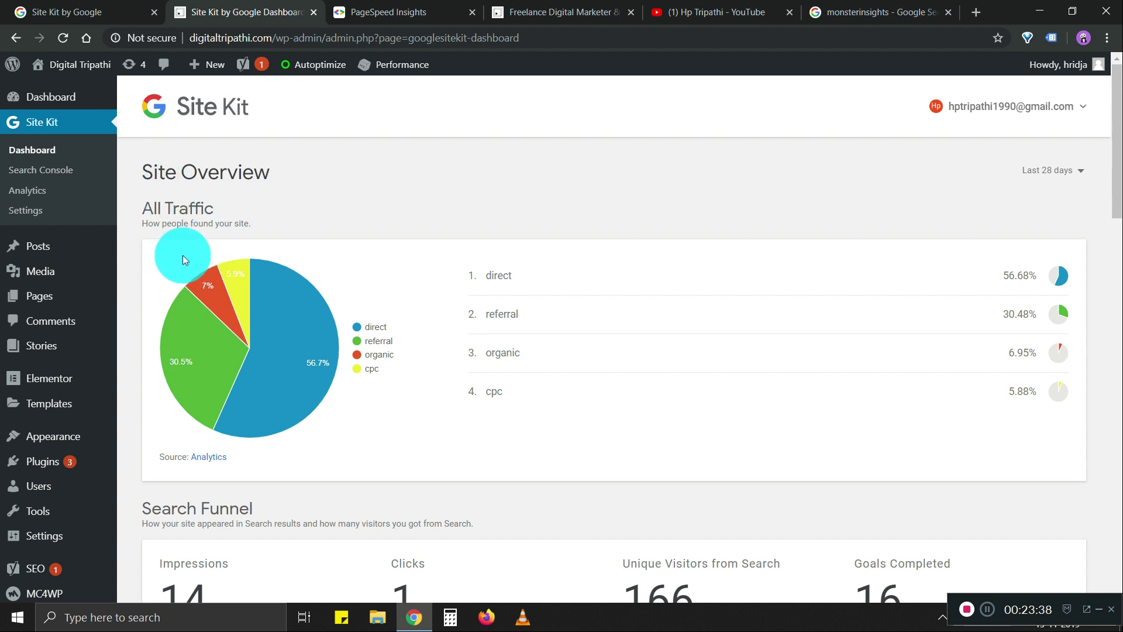
drag(143, 208, 220, 209)
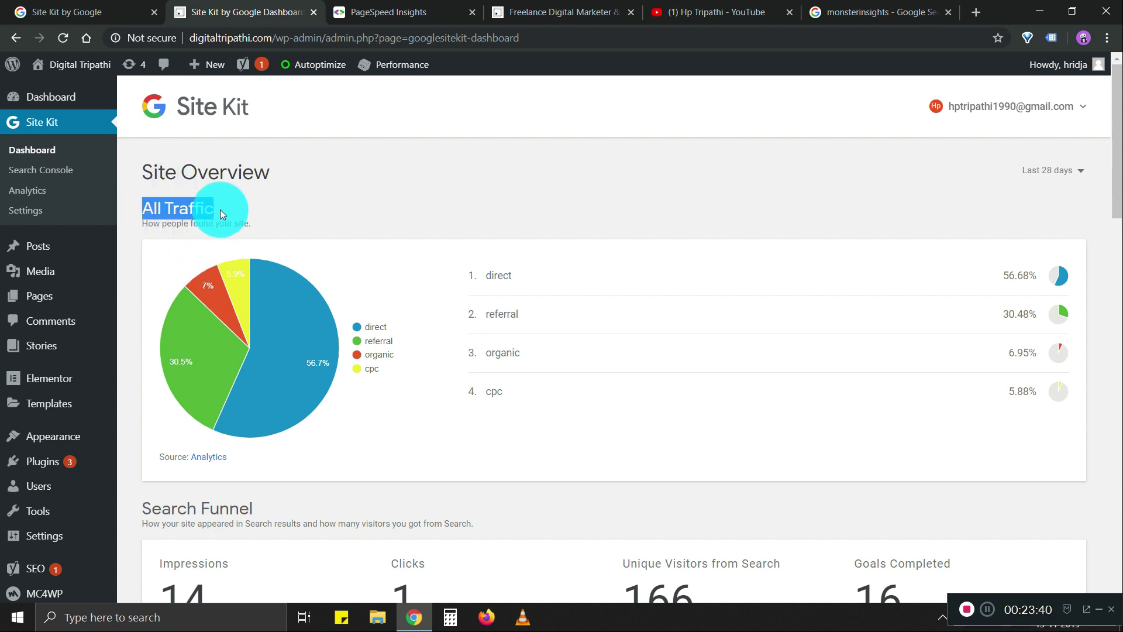
click(220, 210)
scroll(138, 261, down, 12)
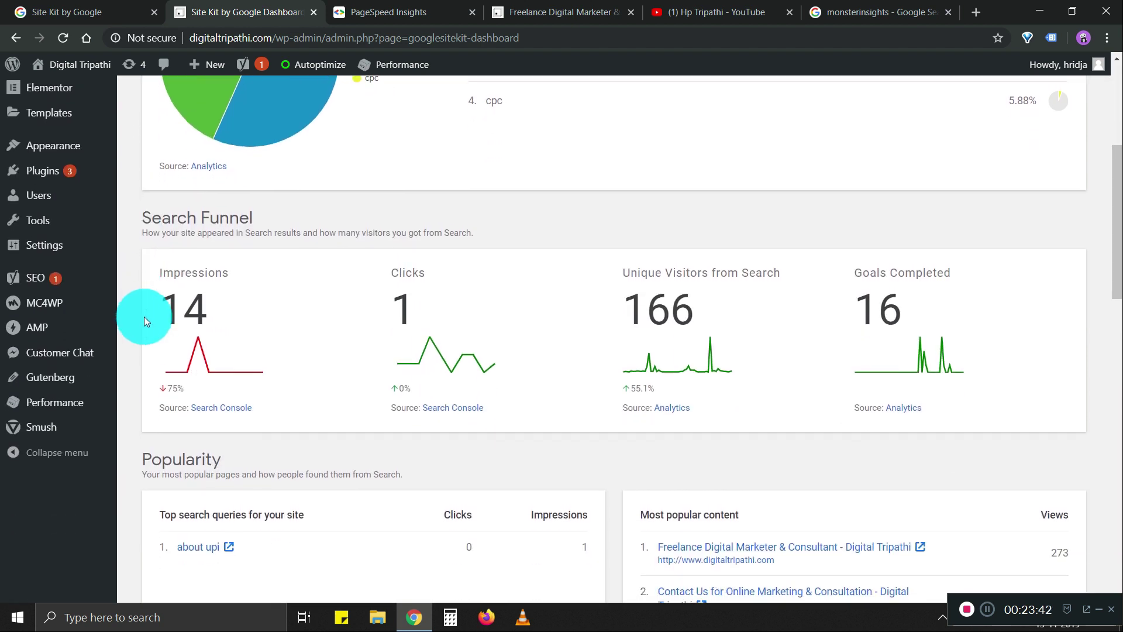
scroll(144, 317, down, 12)
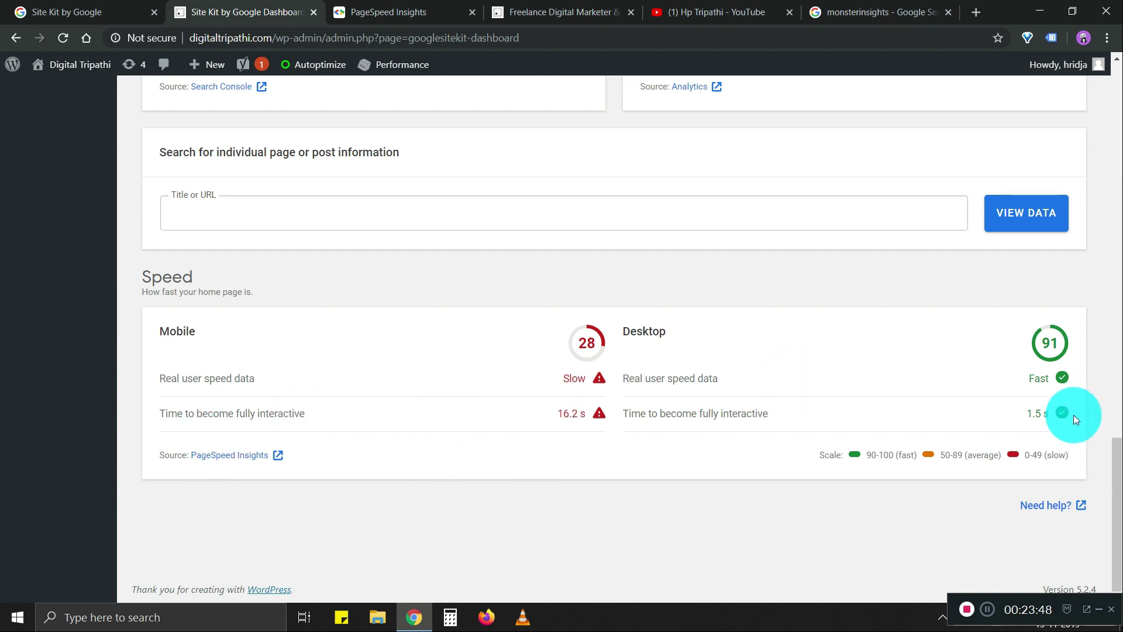
drag(508, 360, 970, 440)
click(1022, 434)
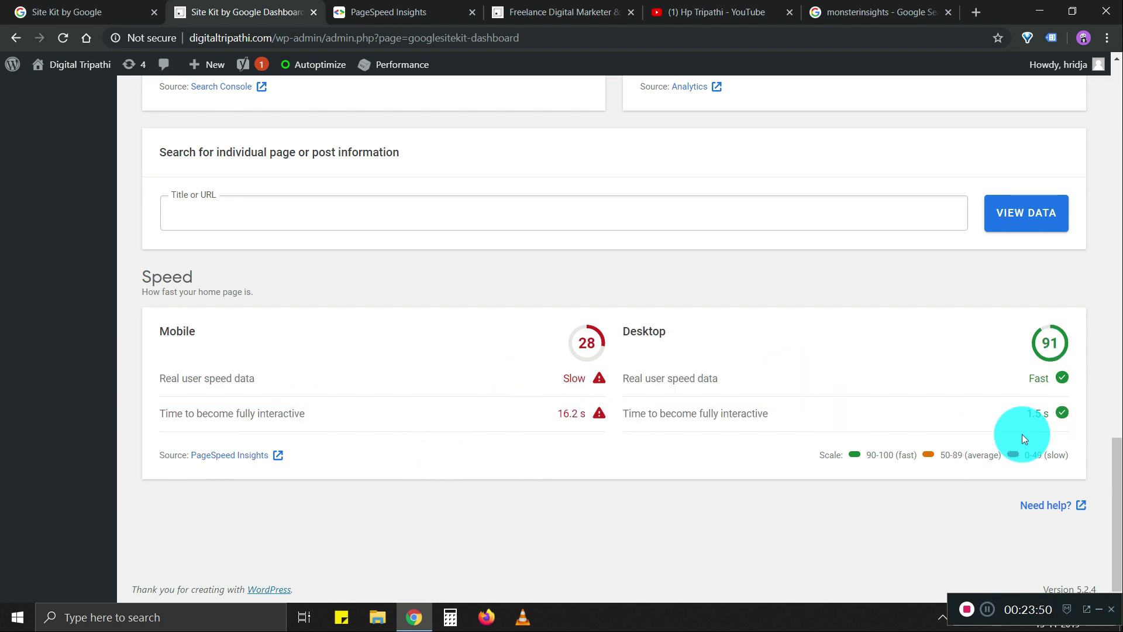
scroll(861, 424, up, 10)
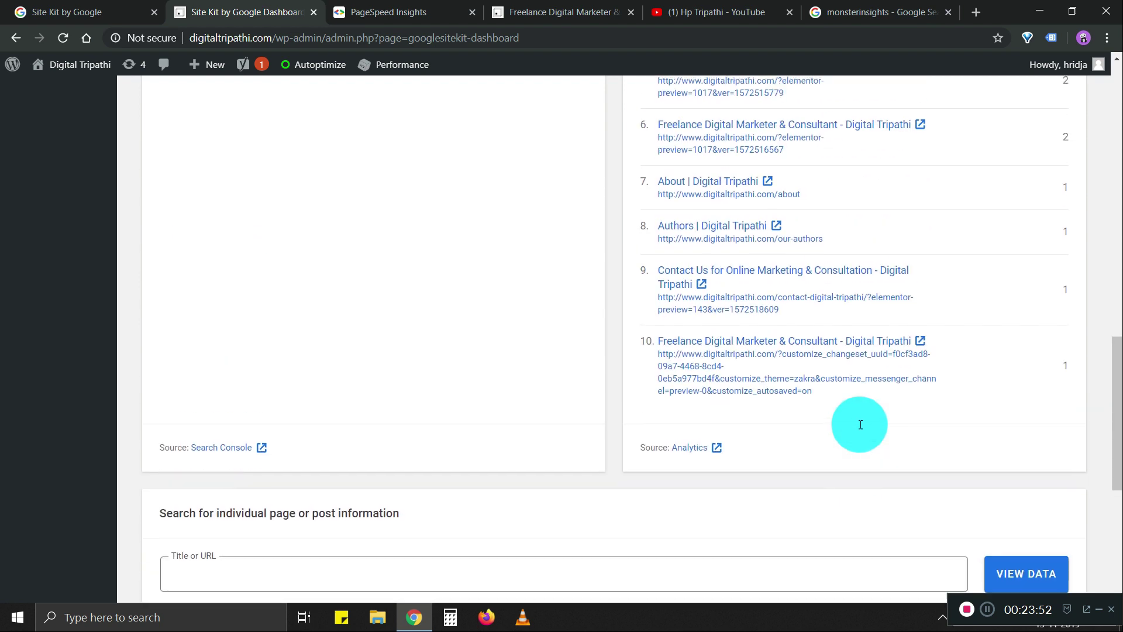
scroll(860, 424, up, 10)
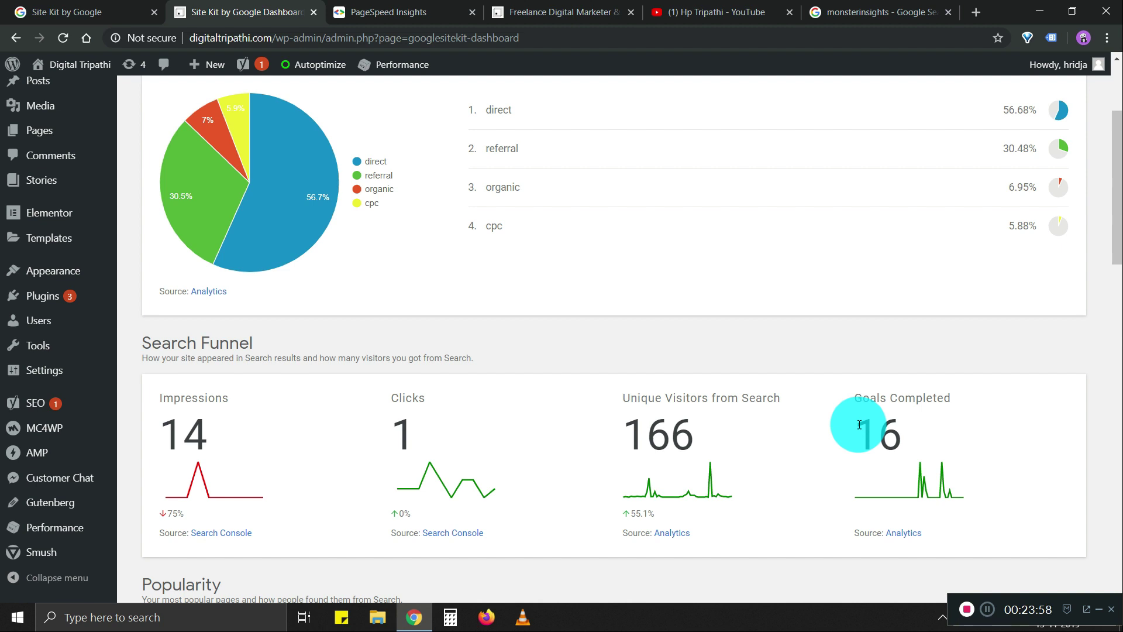
scroll(553, 331, up, 1)
scroll(553, 331, up, 3)
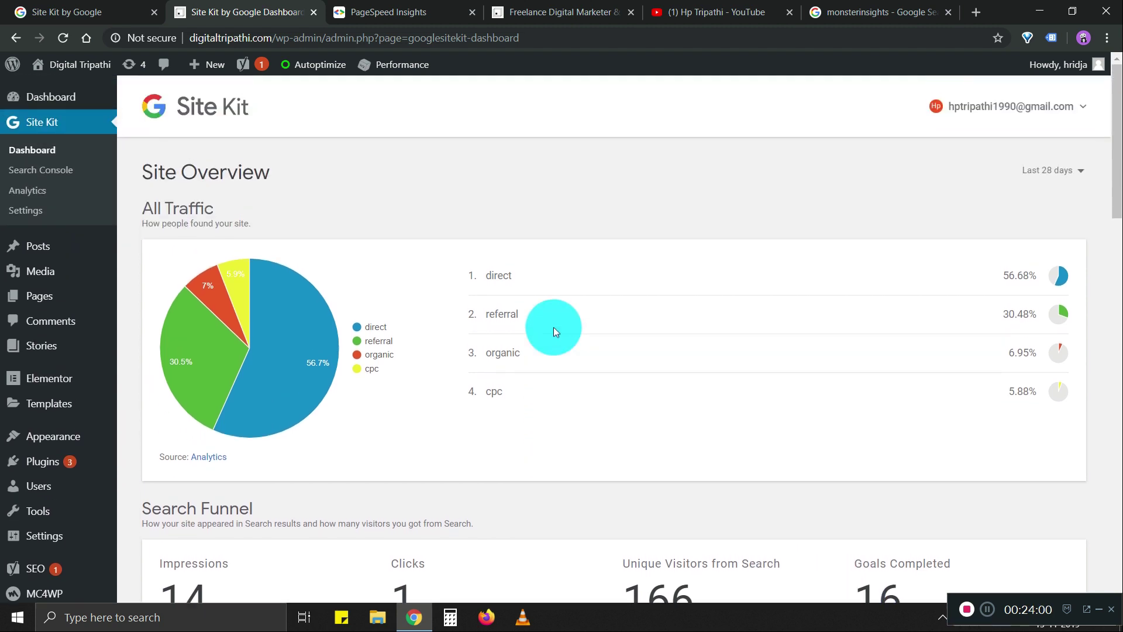